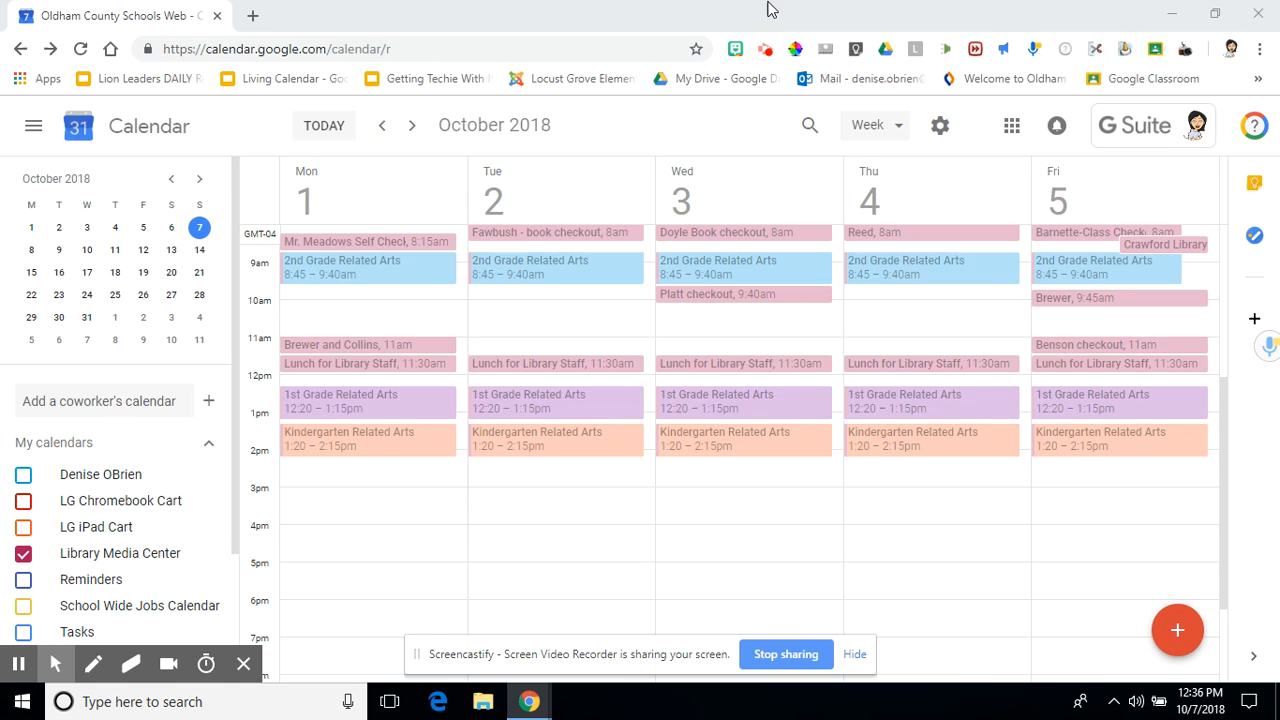
- Open the Google apps grid panel and scroll through the sidebar's list of calendars
{"action": "left_click", "coordinate": [1012, 130]}
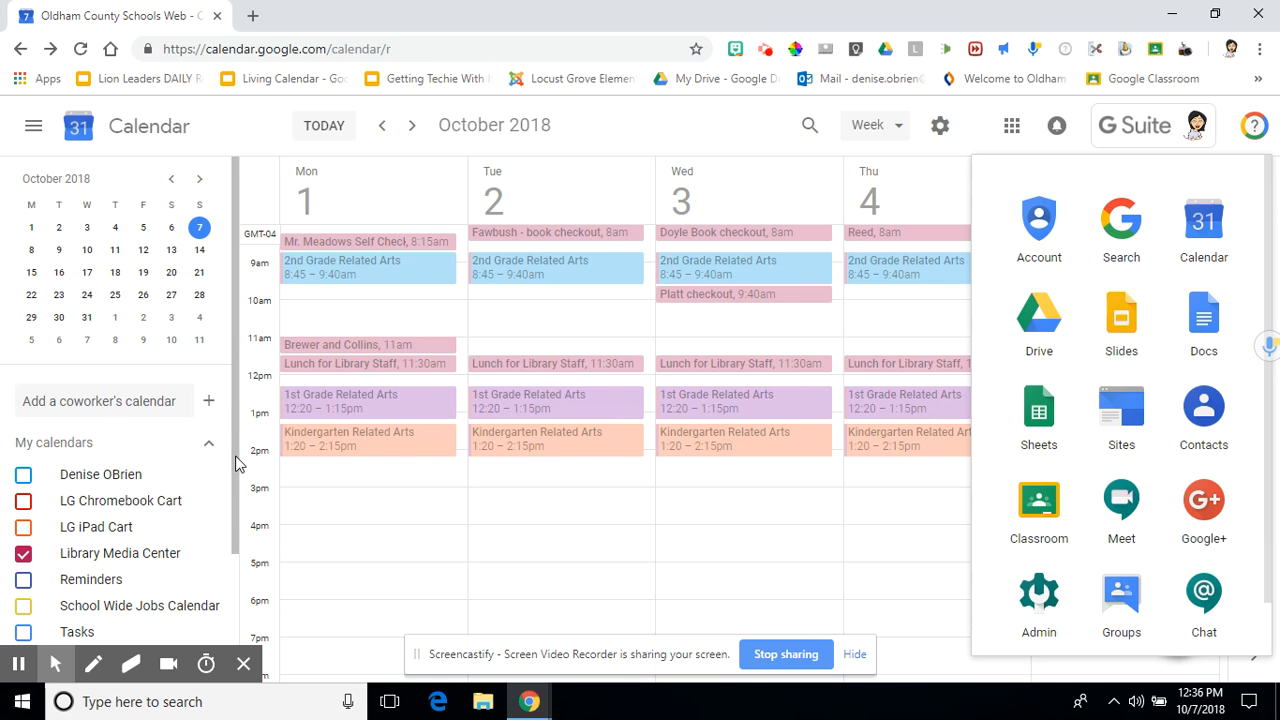
{"action": "scroll", "coordinate": [236, 463], "scroll_direction": "down", "scroll_amount": 2}
{"action": "scroll", "coordinate": [236, 463], "scroll_direction": "up", "scroll_amount": 2}
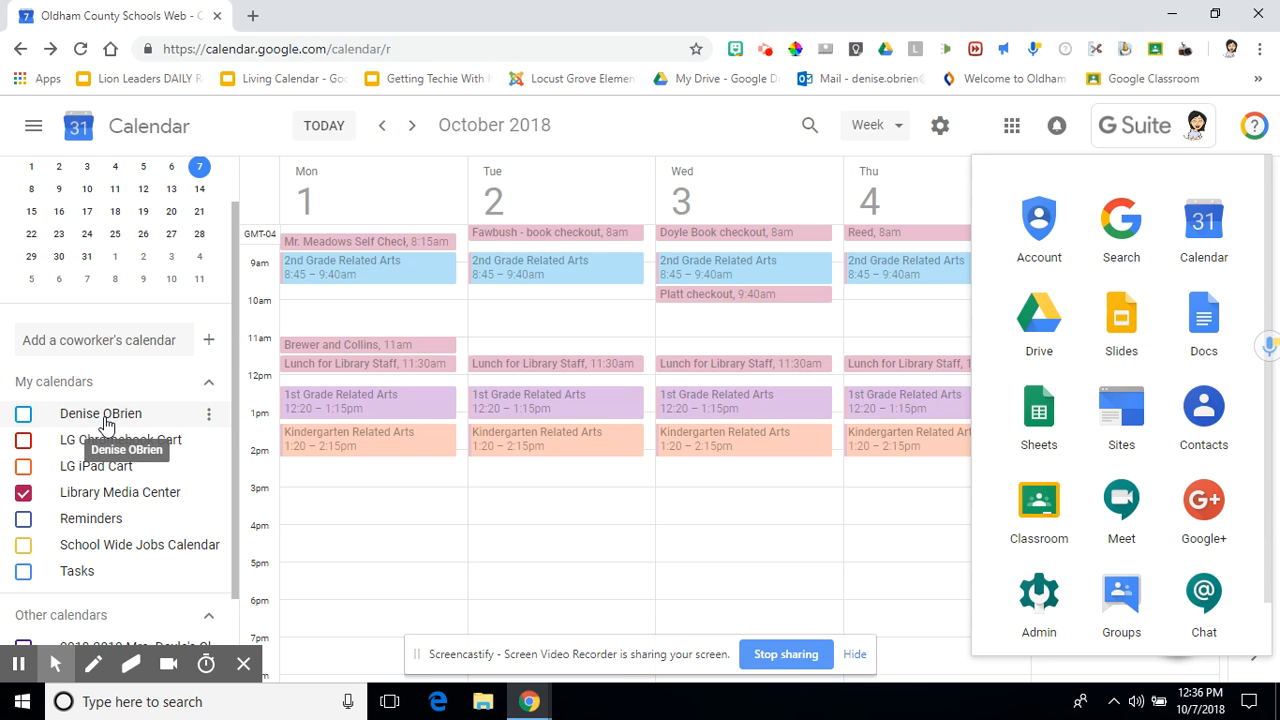
{"action": "scroll", "coordinate": [108, 423], "scroll_direction": "up", "scroll_amount": 1}
{"action": "scroll", "coordinate": [100, 410], "scroll_direction": "down", "scroll_amount": 3}
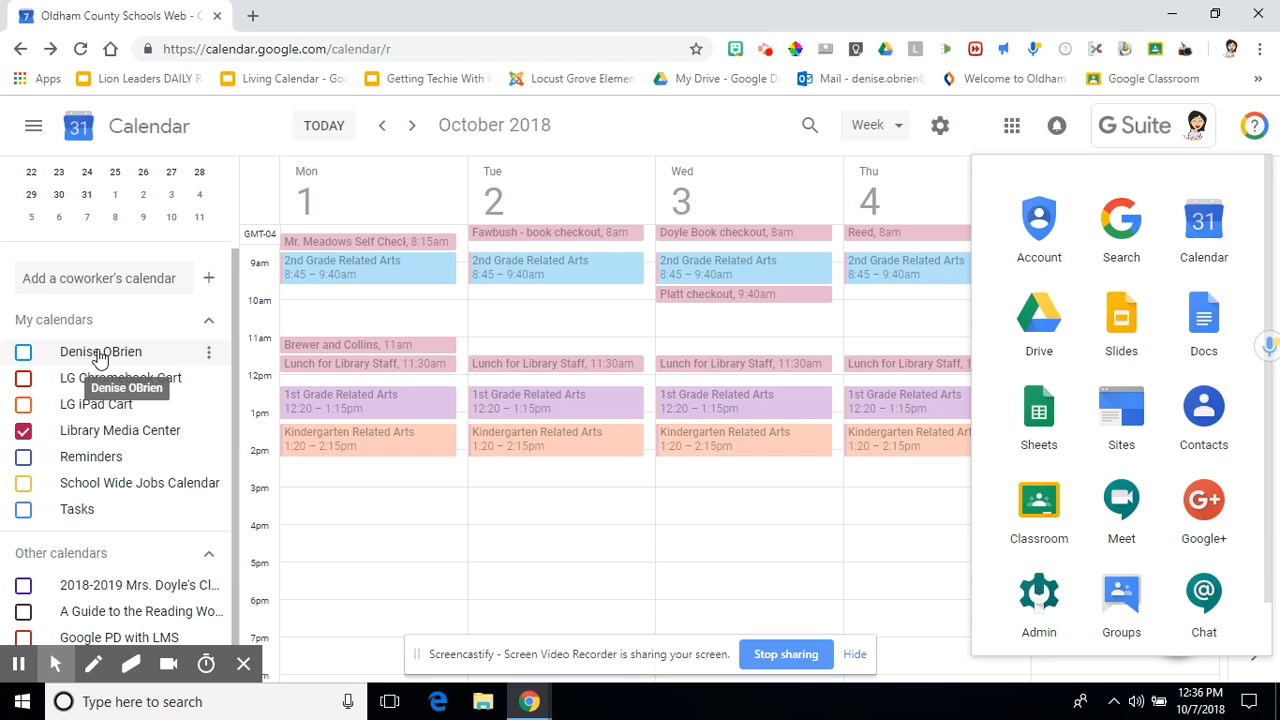
- Hide the personal, LG Chromebook Cart and LG iPad Cart calendars so only Library Media Center shows
{"action": "left_click", "coordinate": [25, 358]}
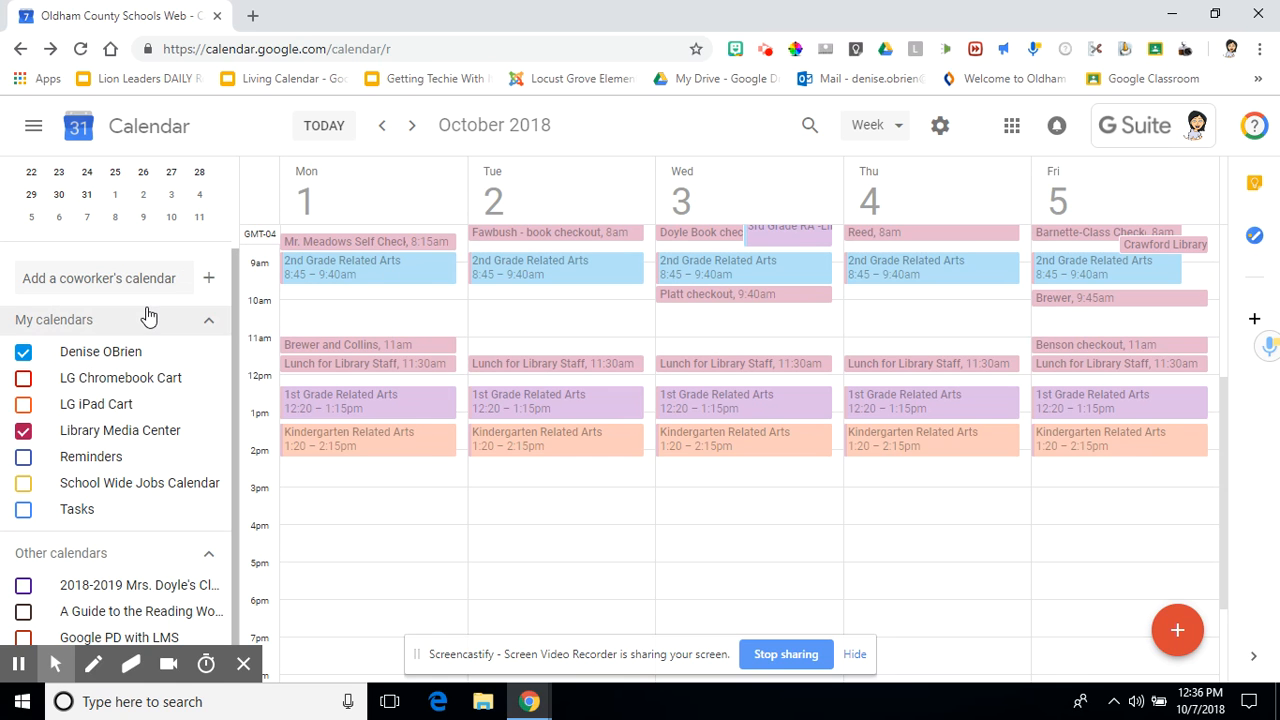
{"action": "left_click", "coordinate": [24, 362]}
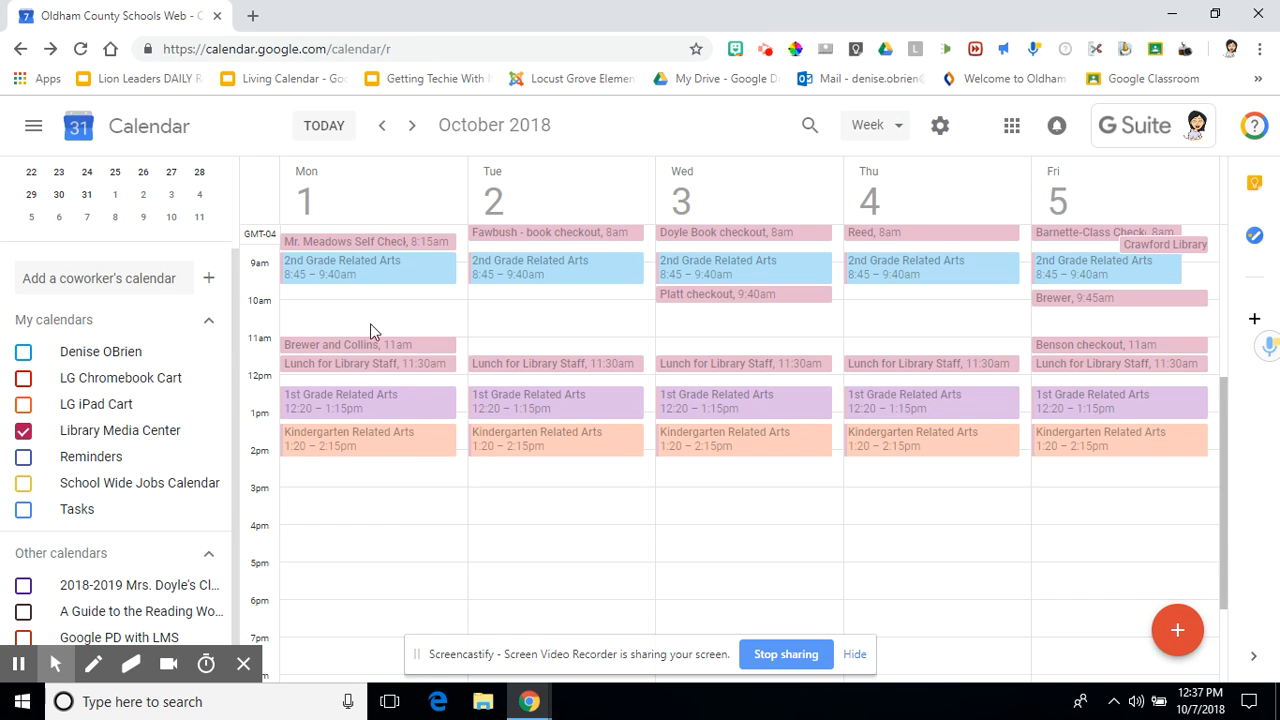
{"action": "left_click", "coordinate": [24, 399]}
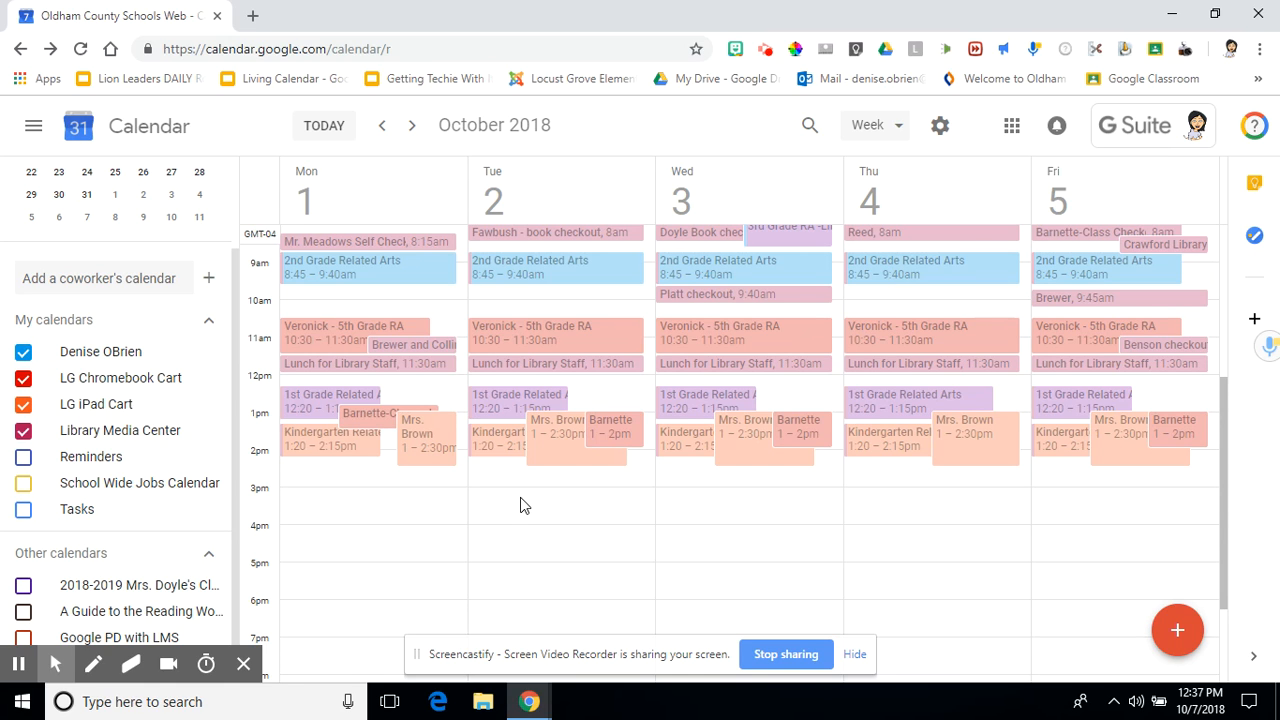
{"action": "left_click", "coordinate": [23, 377]}
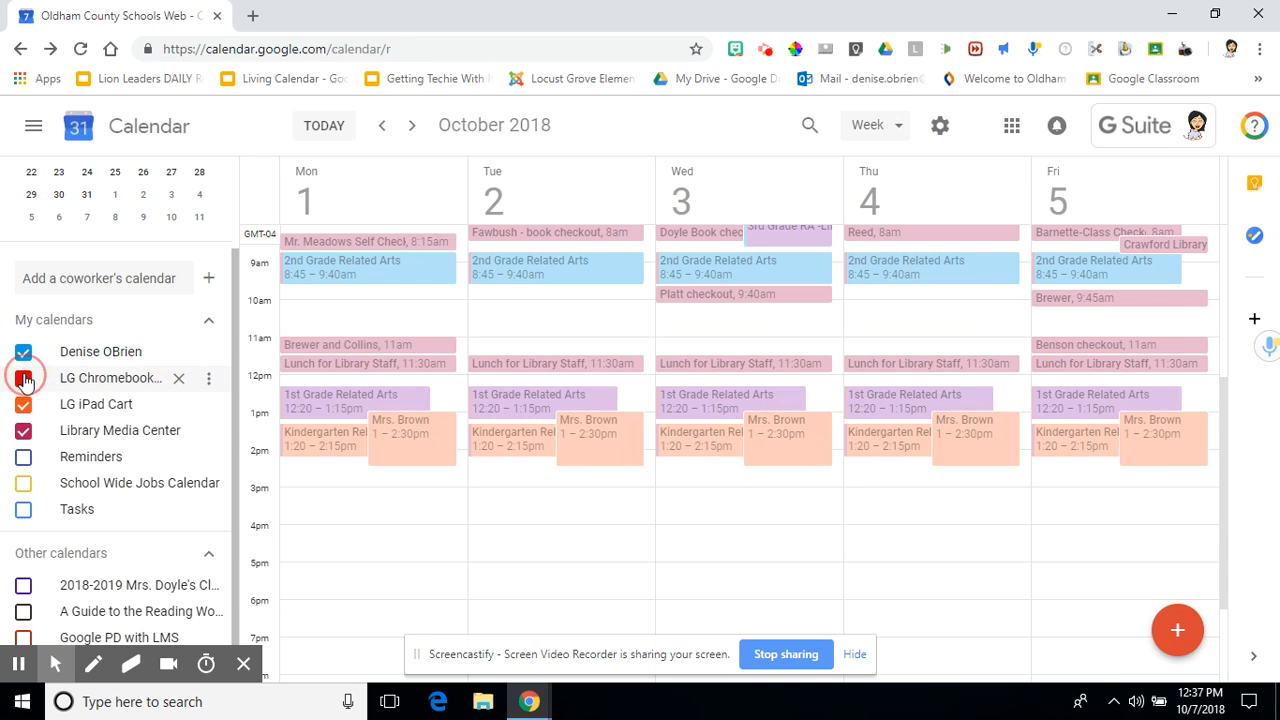
{"action": "left_click", "coordinate": [22, 357]}
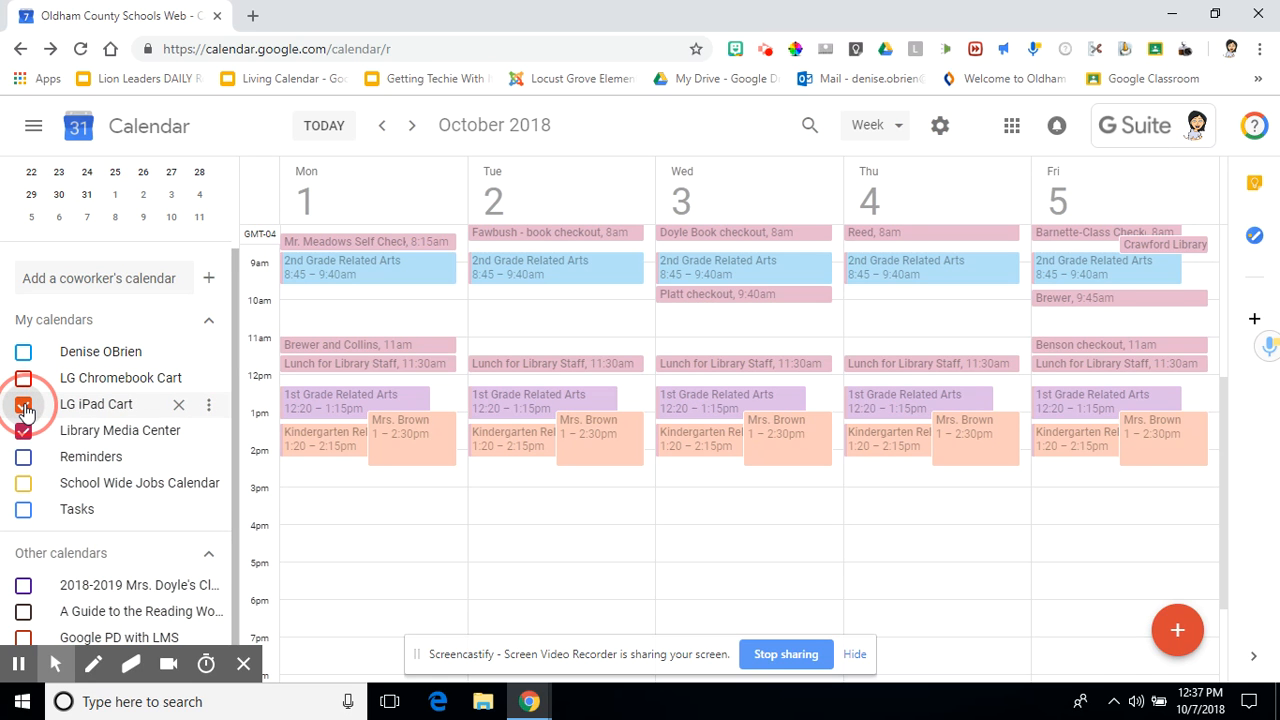
{"action": "left_click", "coordinate": [23, 405]}
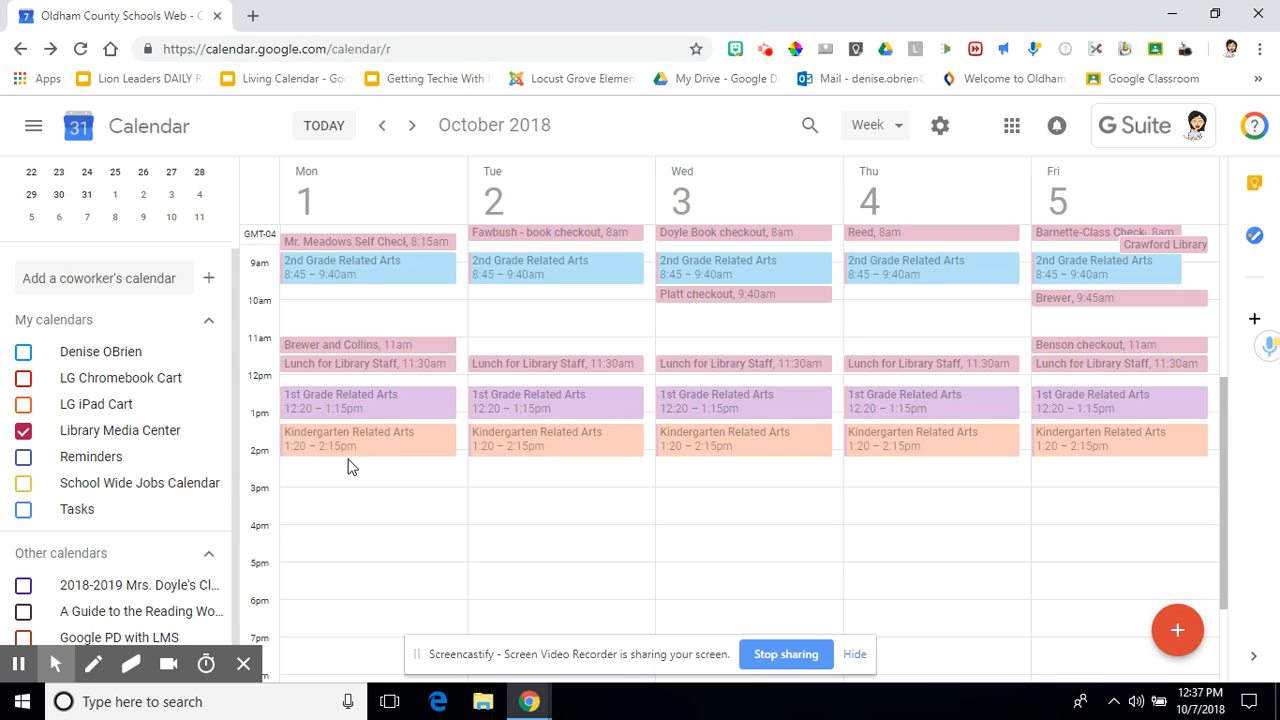
- Start a new event draft in the Monday Oct 1, 10:00–10:30am slot of the week grid
{"action": "scroll", "coordinate": [163, 478], "scroll_direction": "down", "scroll_amount": 1}
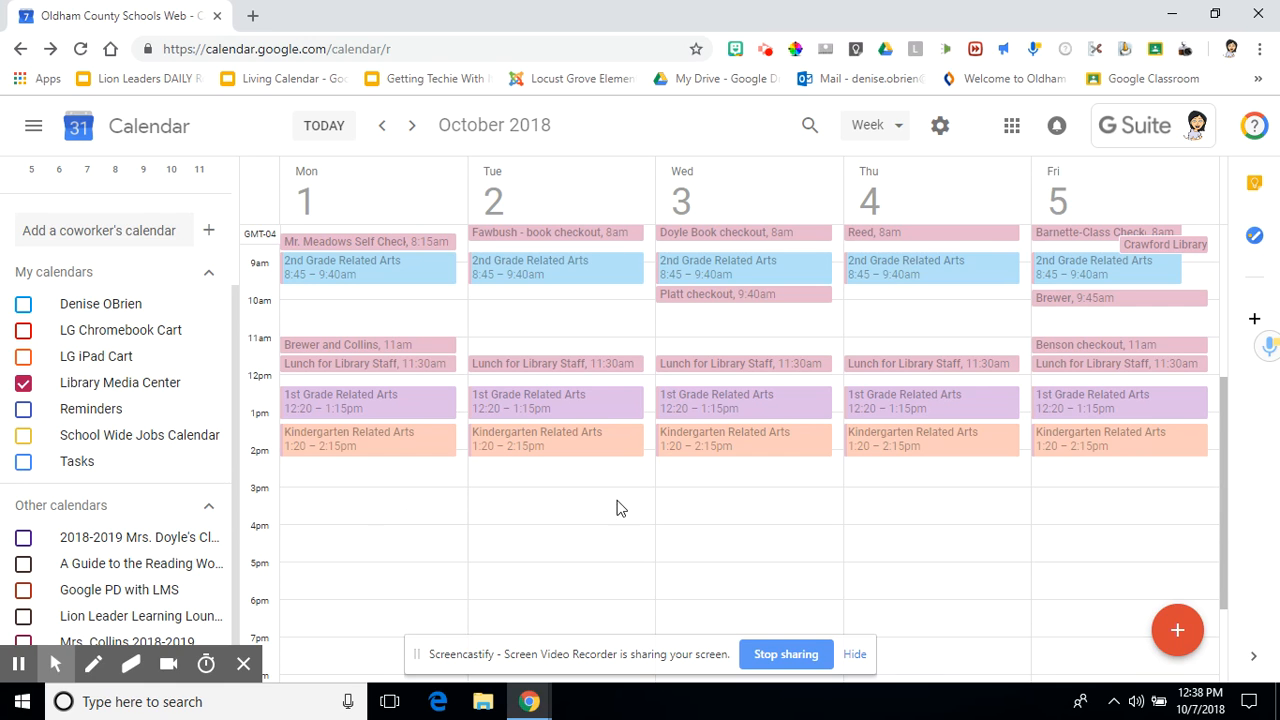
{"action": "left_click", "coordinate": [1178, 632]}
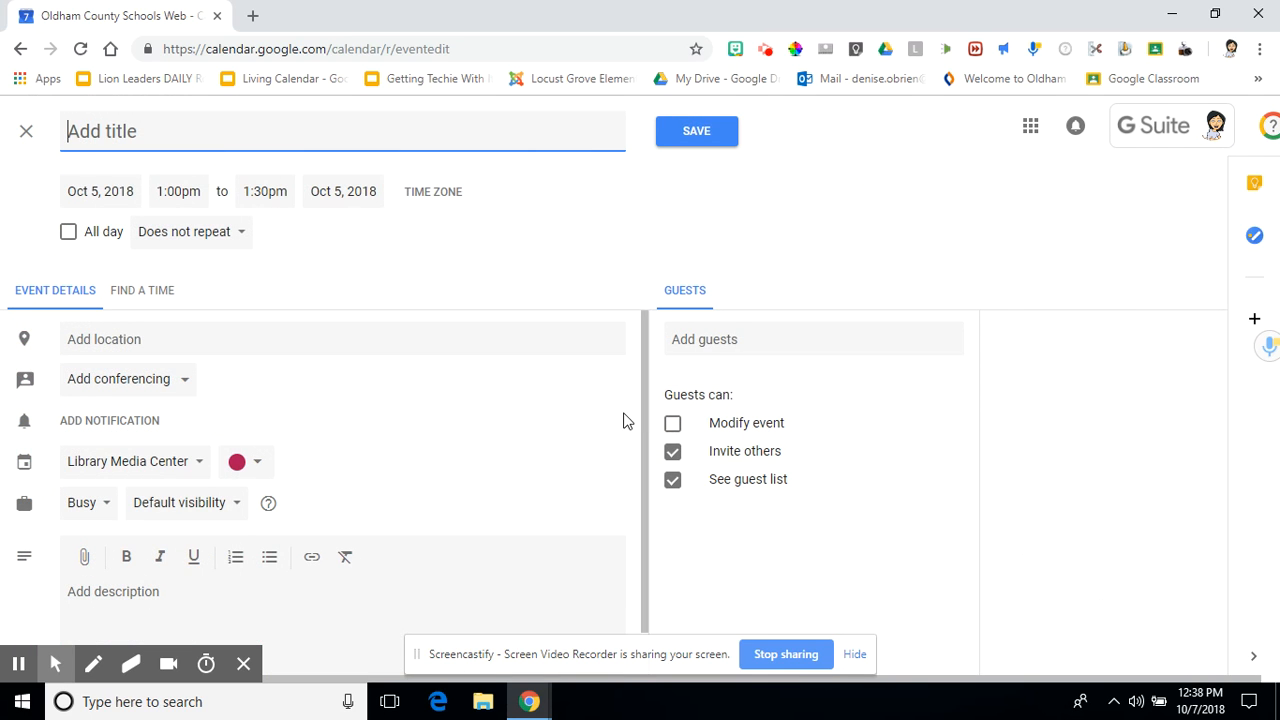
{"action": "left_click", "coordinate": [26, 132]}
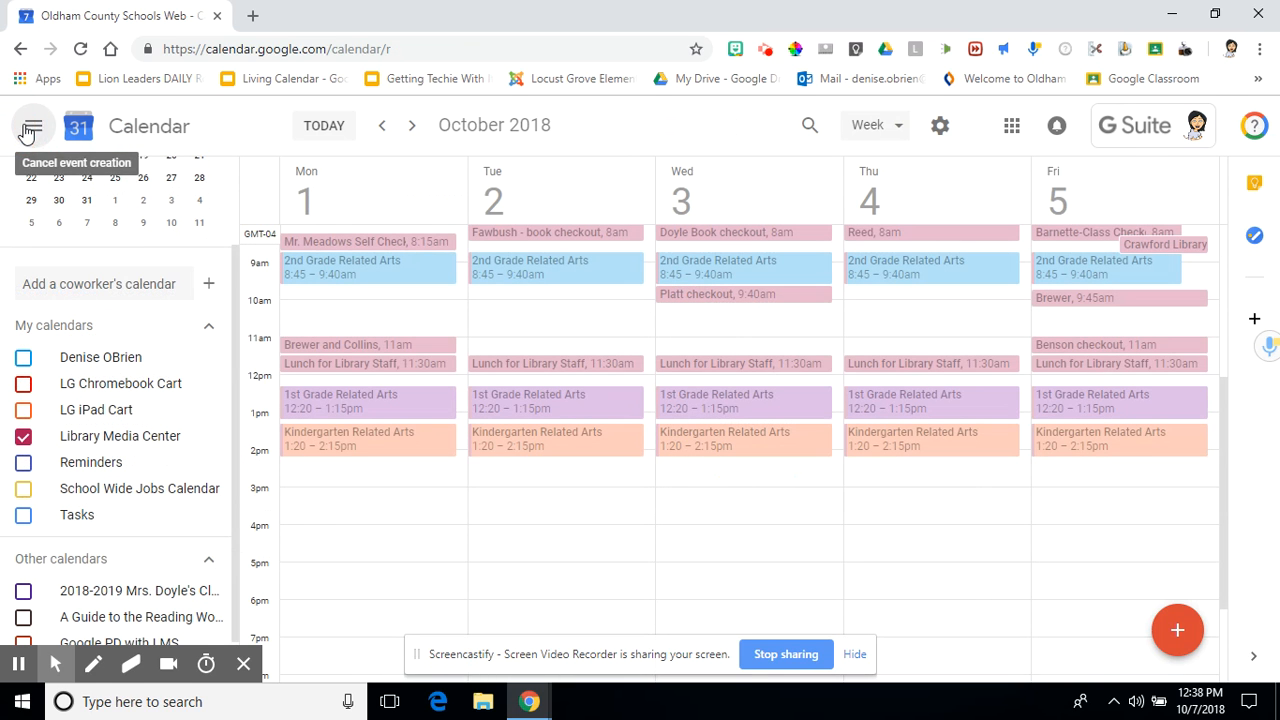
{"action": "left_click", "coordinate": [296, 310]}
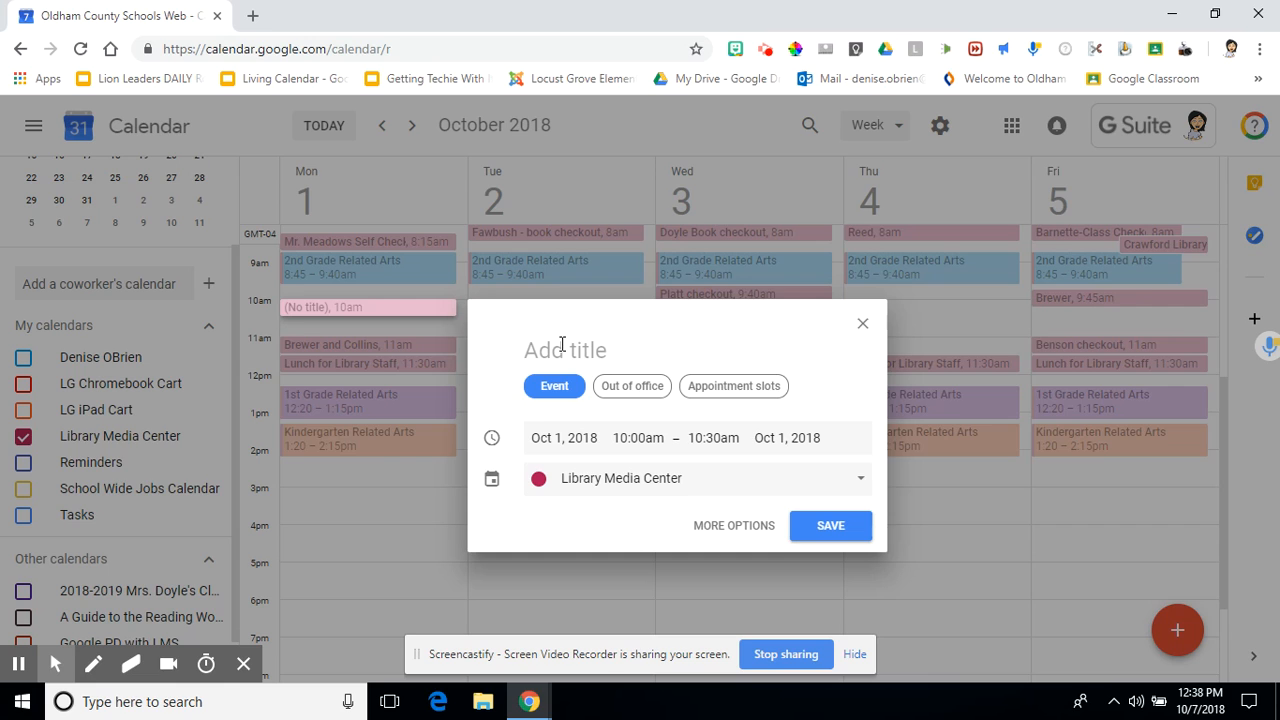
- Title the event with the teacher's surname followed by ' - Library Checkout'
{"action": "type", "text": "R"}
{"action": "key", "text": "BackSpace"}
{"action": "type", "text": "OBrien -"}
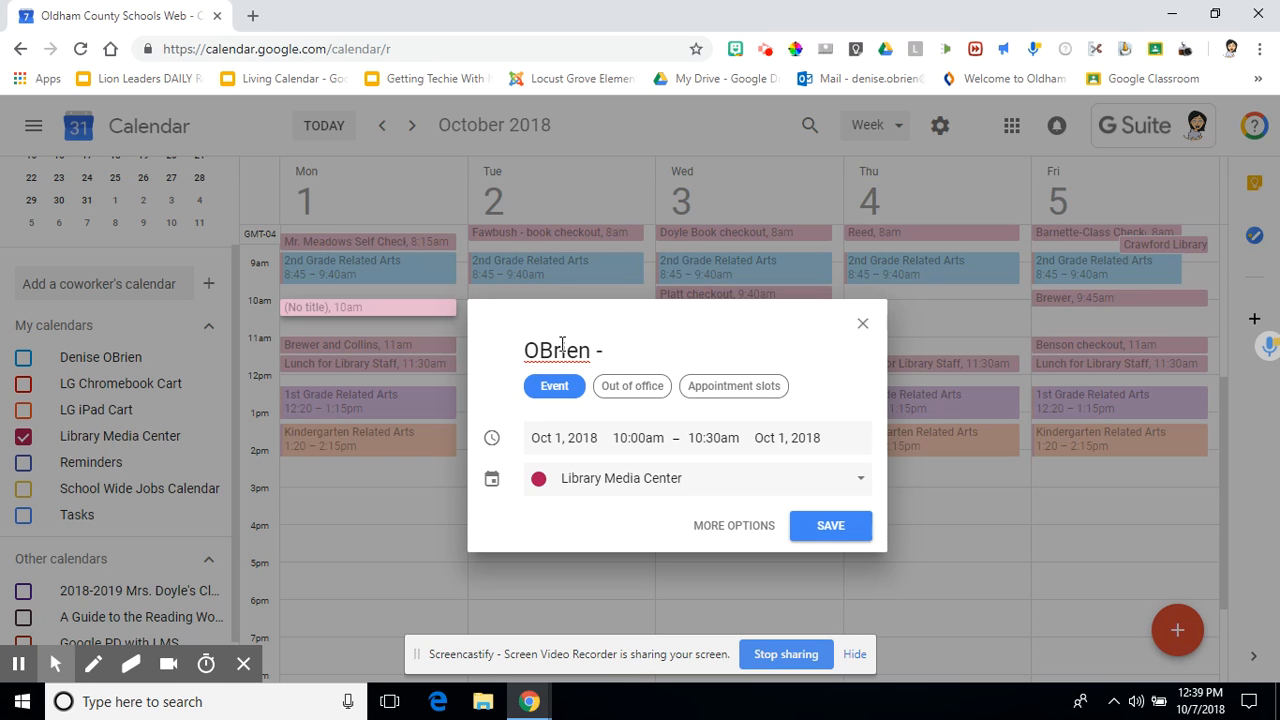
{"action": "type", "text": " Library Checkout"}
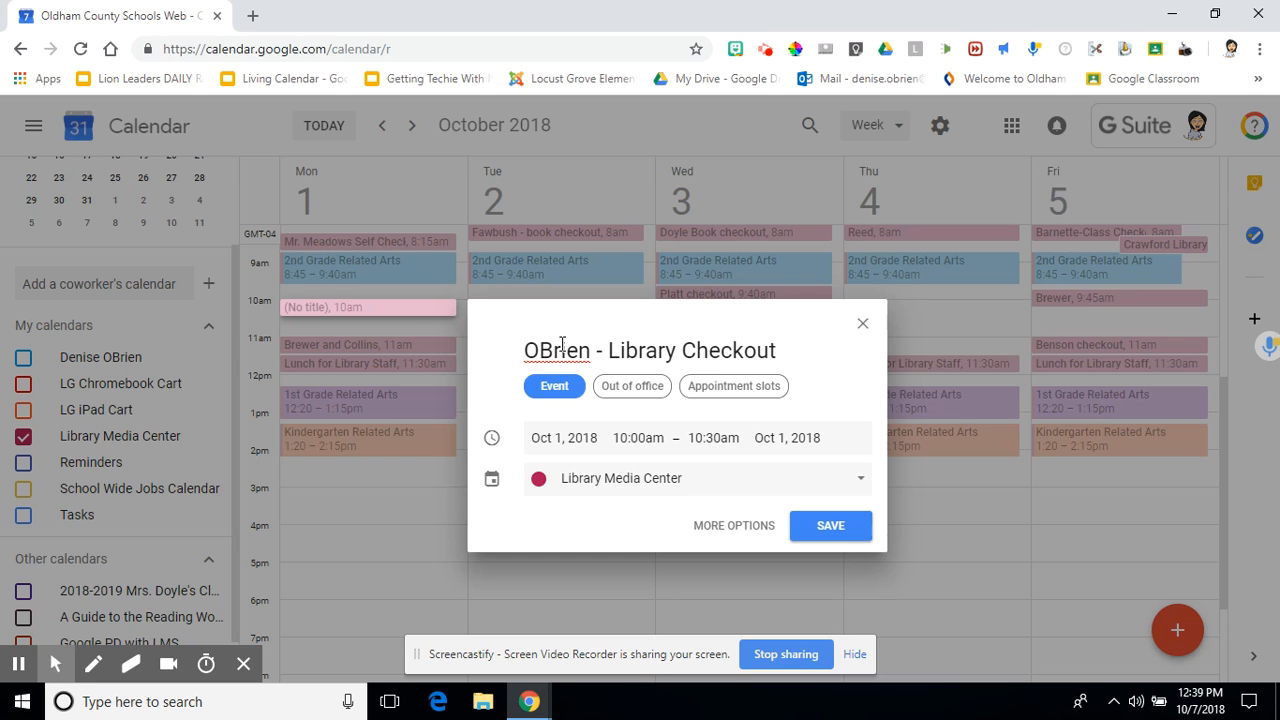
- Confirm the Oct 1, 10:00–10:30am timing and keep Library Media Center as the calendar
{"action": "left_click", "coordinate": [547, 441]}
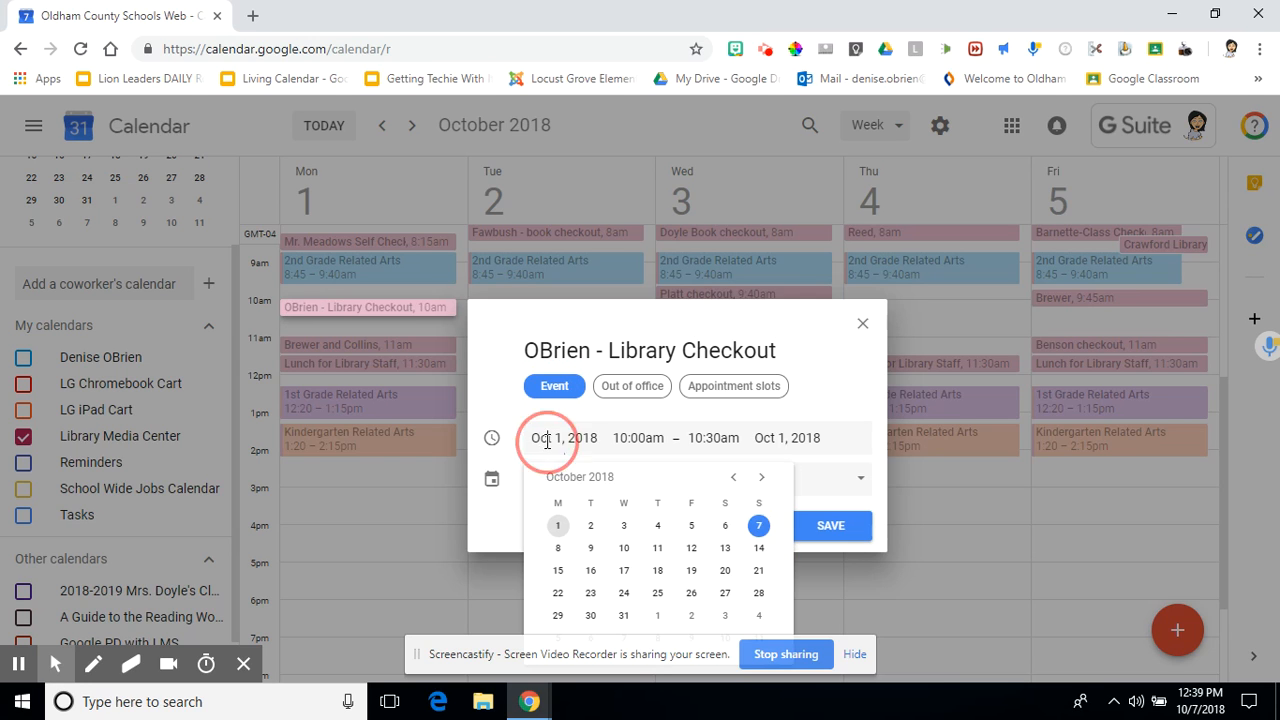
{"action": "left_click", "coordinate": [627, 441]}
{"action": "left_click", "coordinate": [697, 440]}
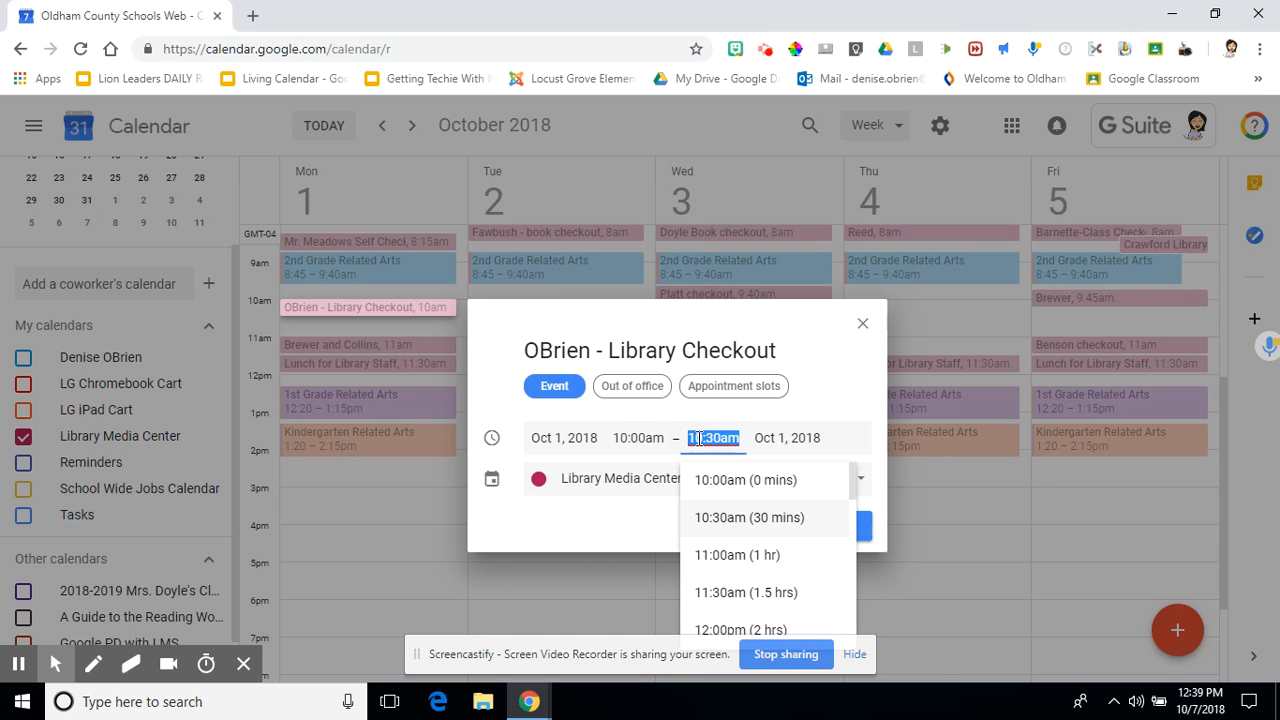
{"action": "left_click", "coordinate": [580, 498]}
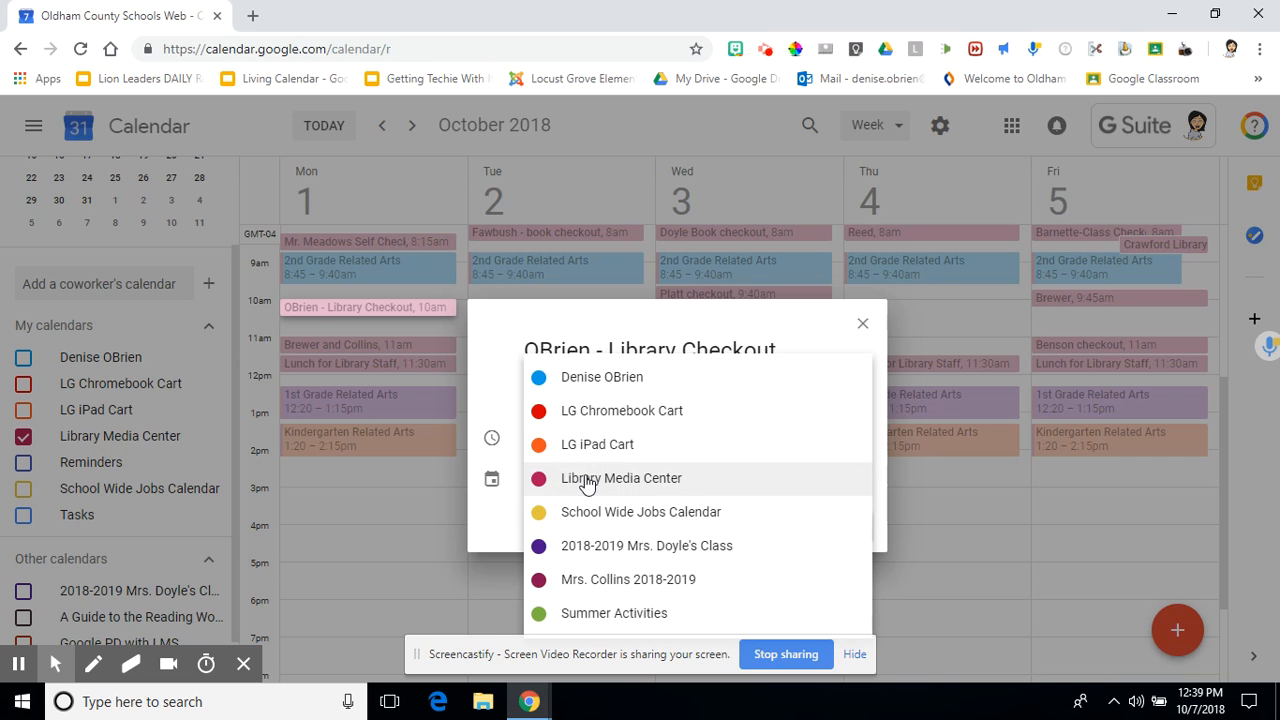
{"action": "left_click", "coordinate": [588, 480]}
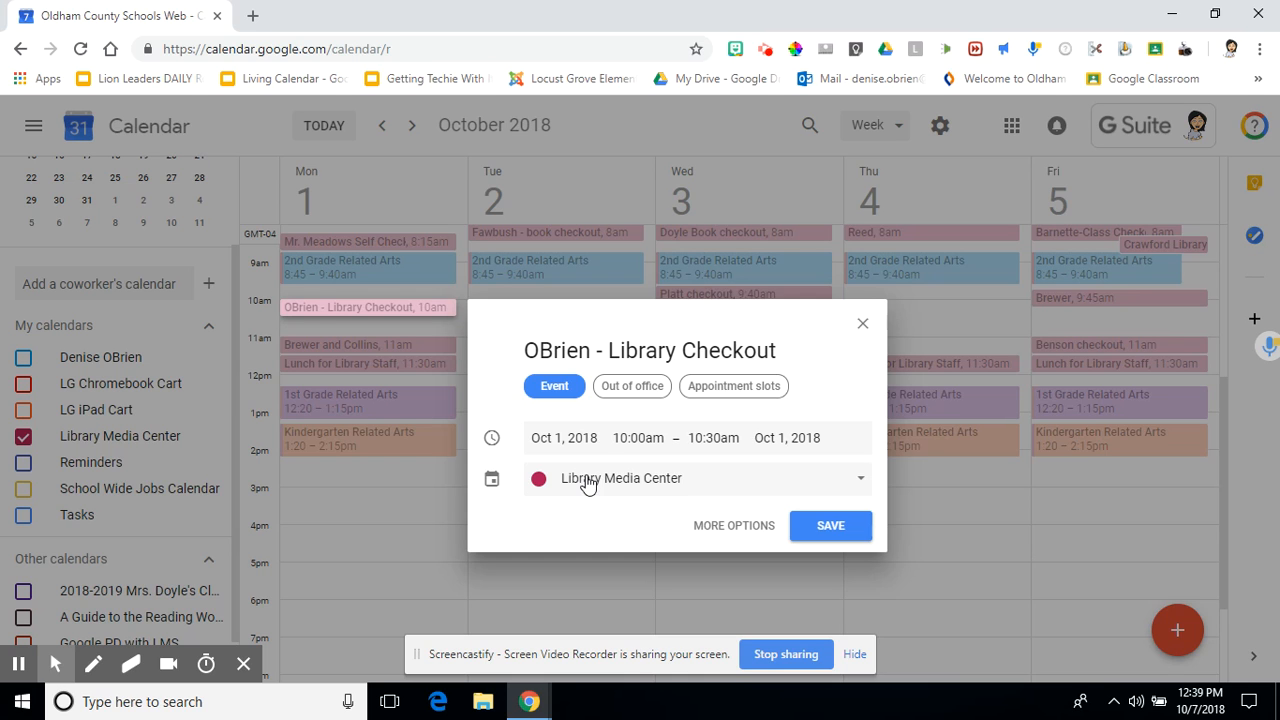
- Switch the event's calendar between Library Media Center, LG Chromebook Cart and personal
{"action": "left_click", "coordinate": [588, 480]}
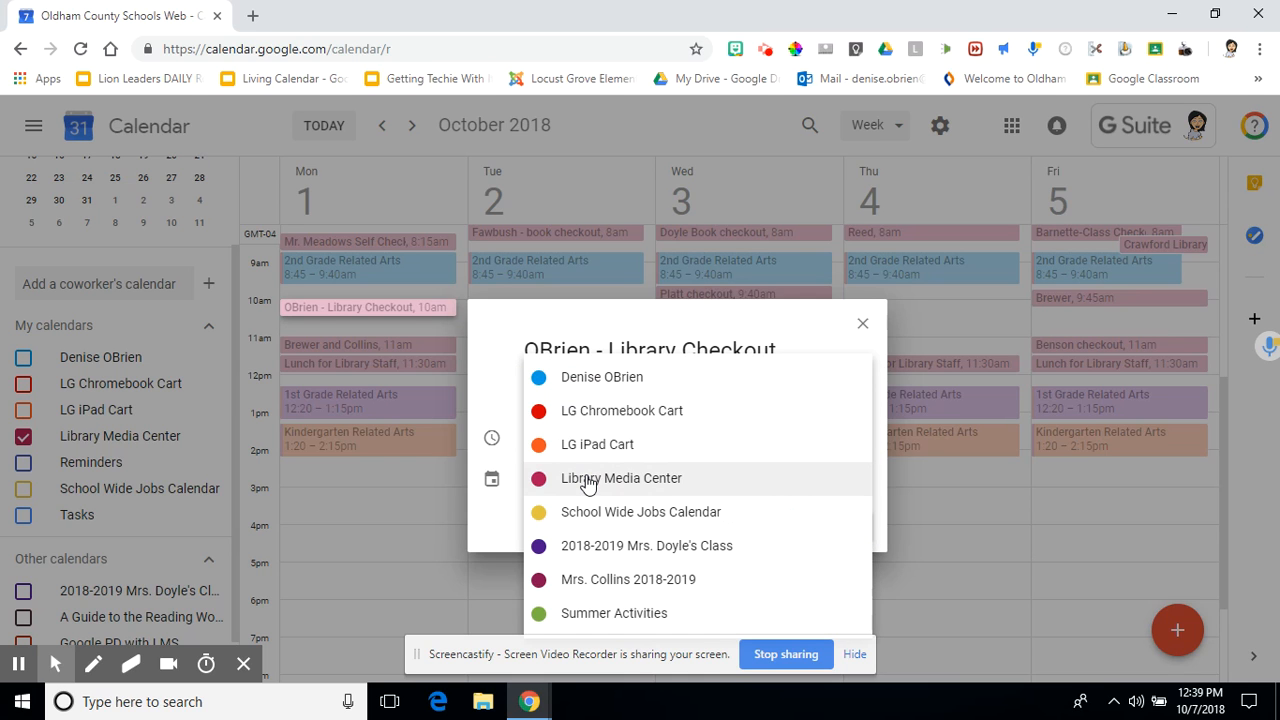
{"action": "left_click", "coordinate": [588, 480]}
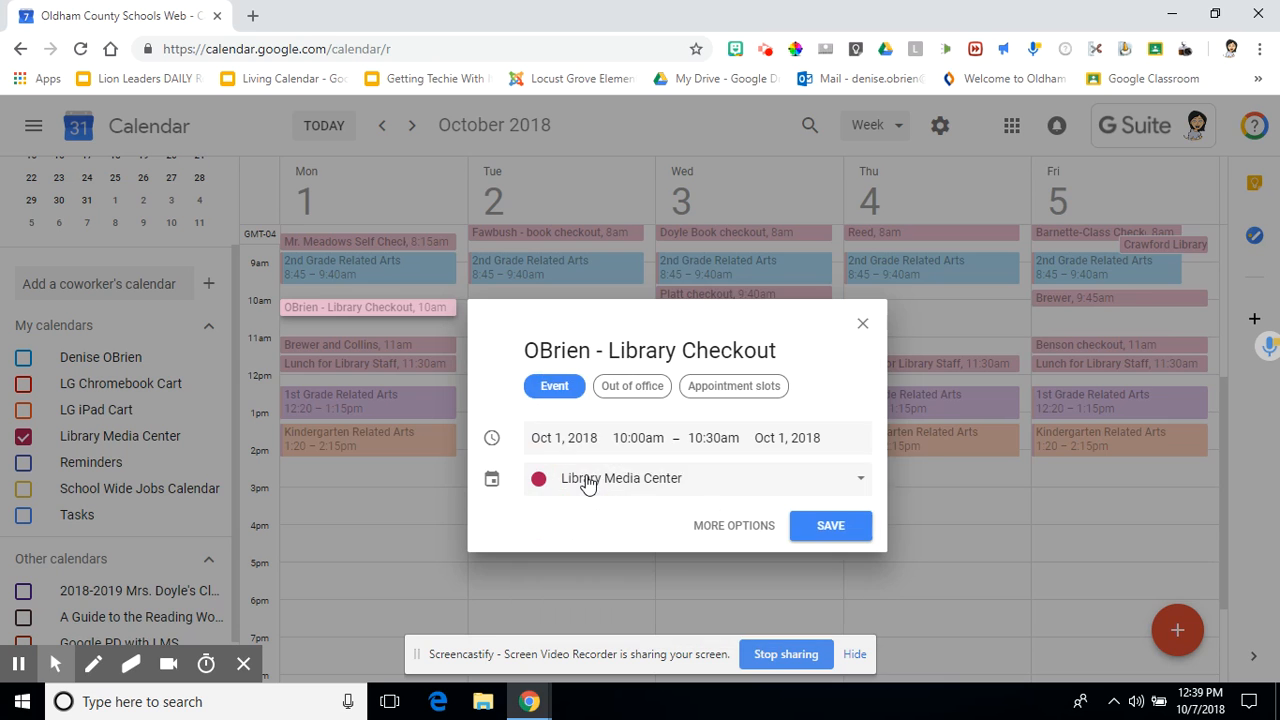
{"action": "left_click", "coordinate": [586, 484]}
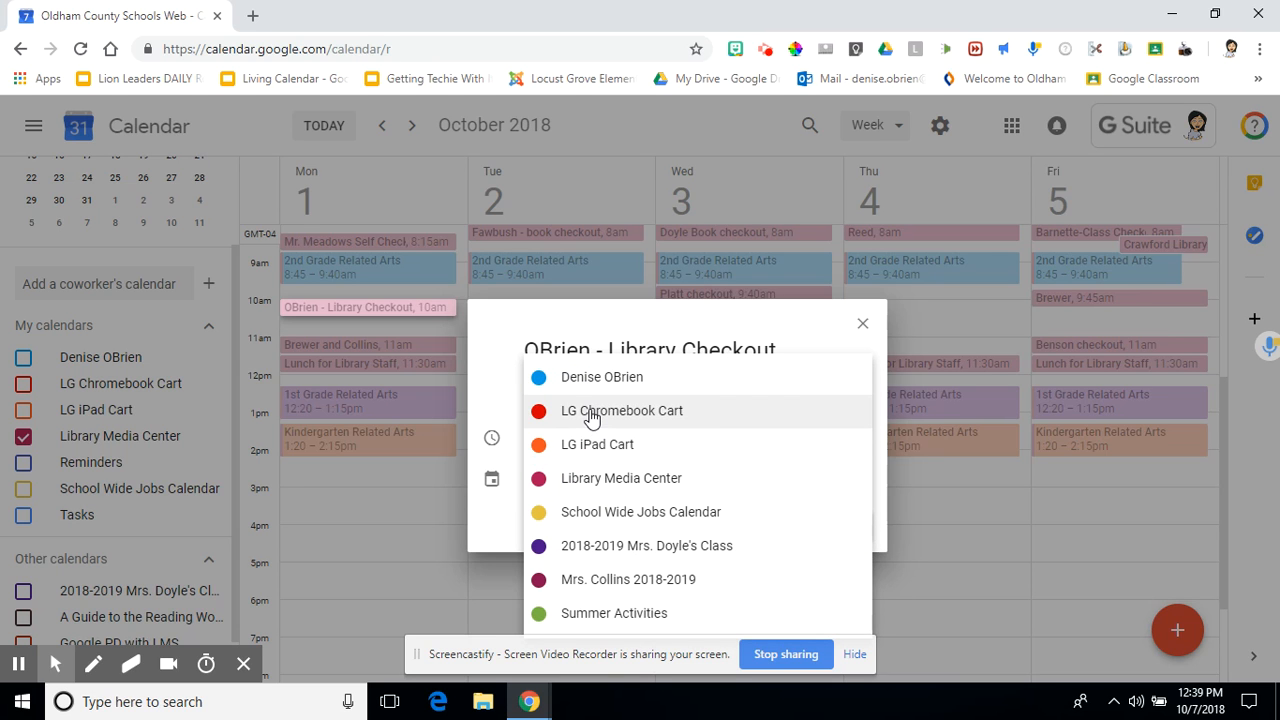
{"action": "left_click", "coordinate": [591, 414]}
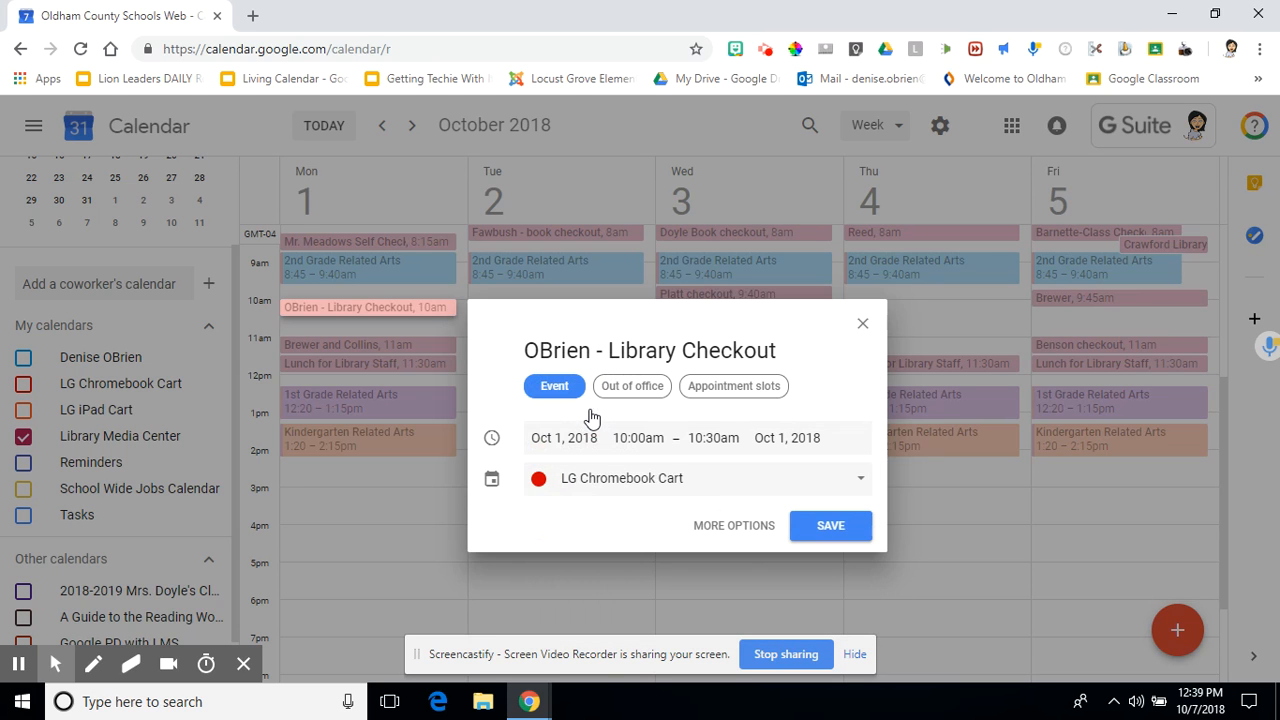
{"action": "left_click", "coordinate": [589, 490]}
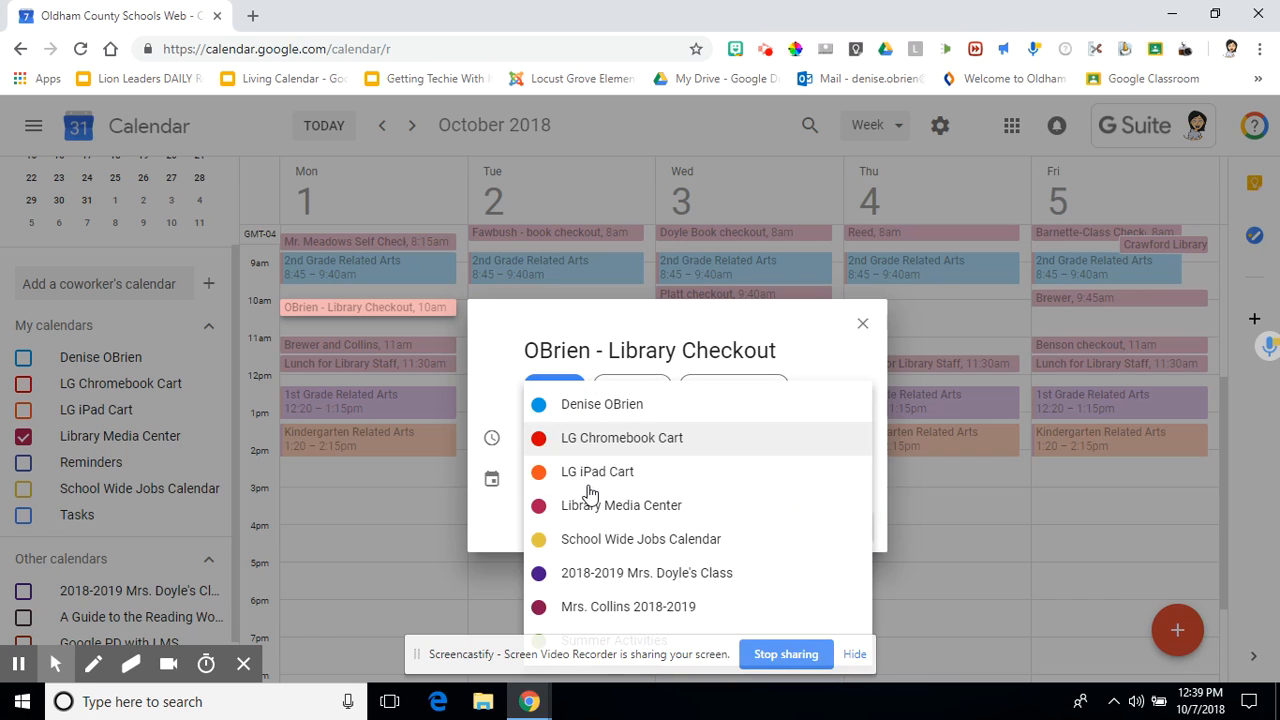
{"action": "left_click", "coordinate": [589, 414]}
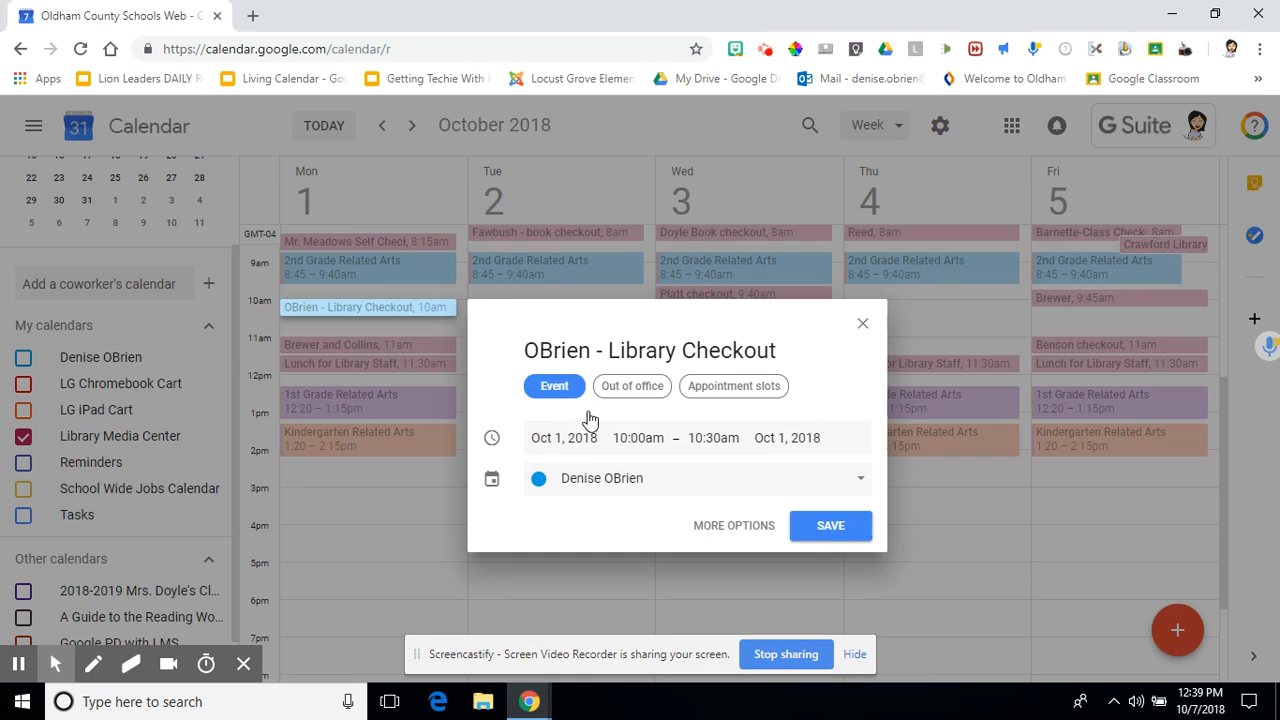
- Settle on Library Media Center as the calendar and open the full event editor
{"action": "left_click", "coordinate": [612, 480]}
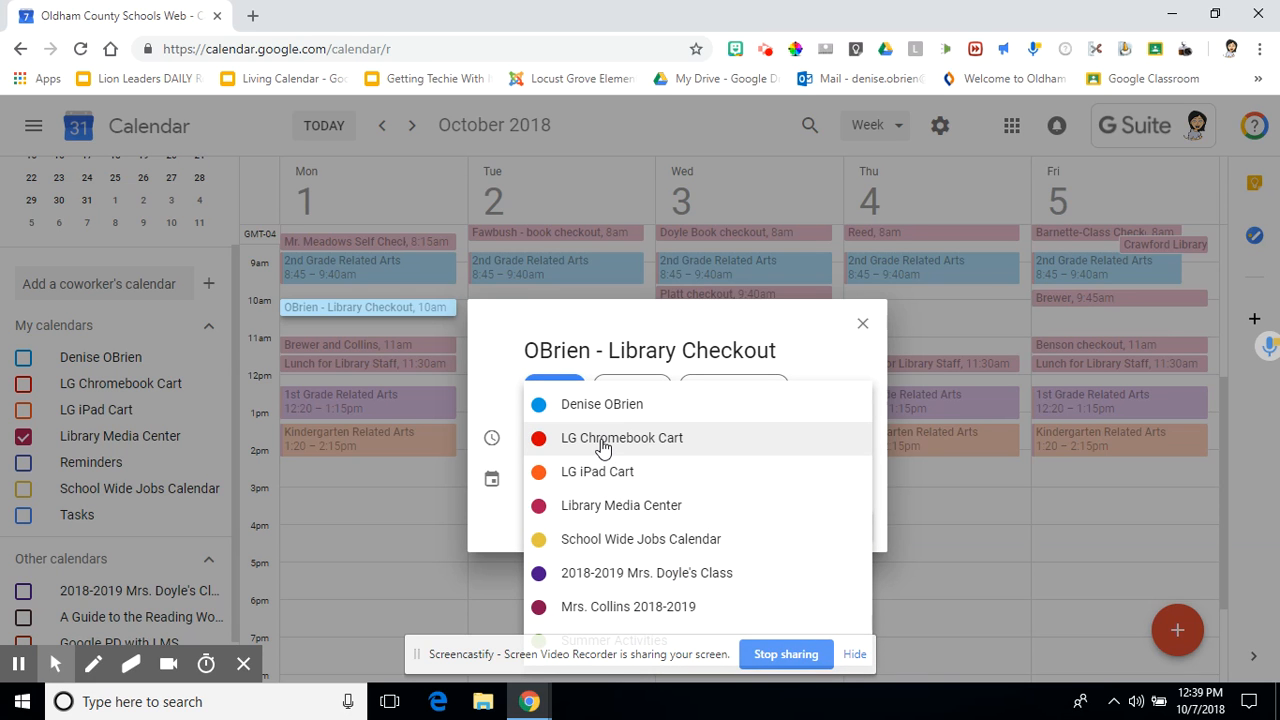
{"action": "left_click", "coordinate": [606, 508]}
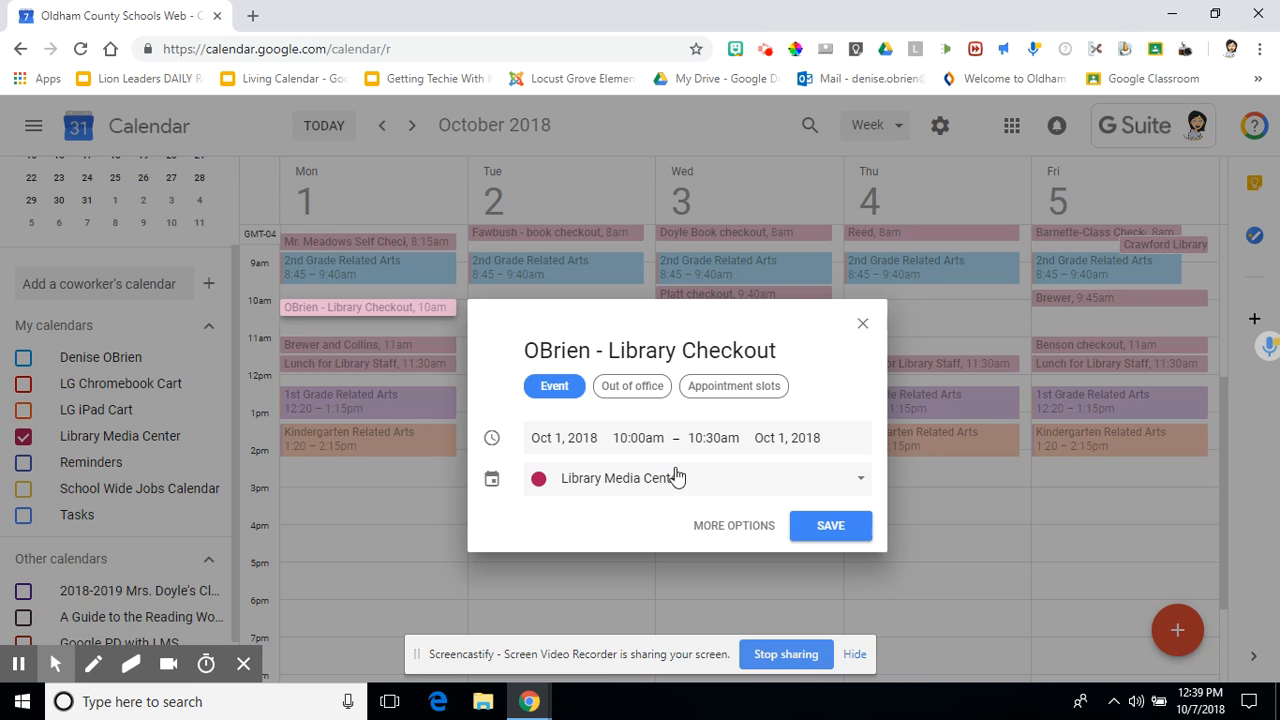
{"action": "left_click", "coordinate": [718, 528]}
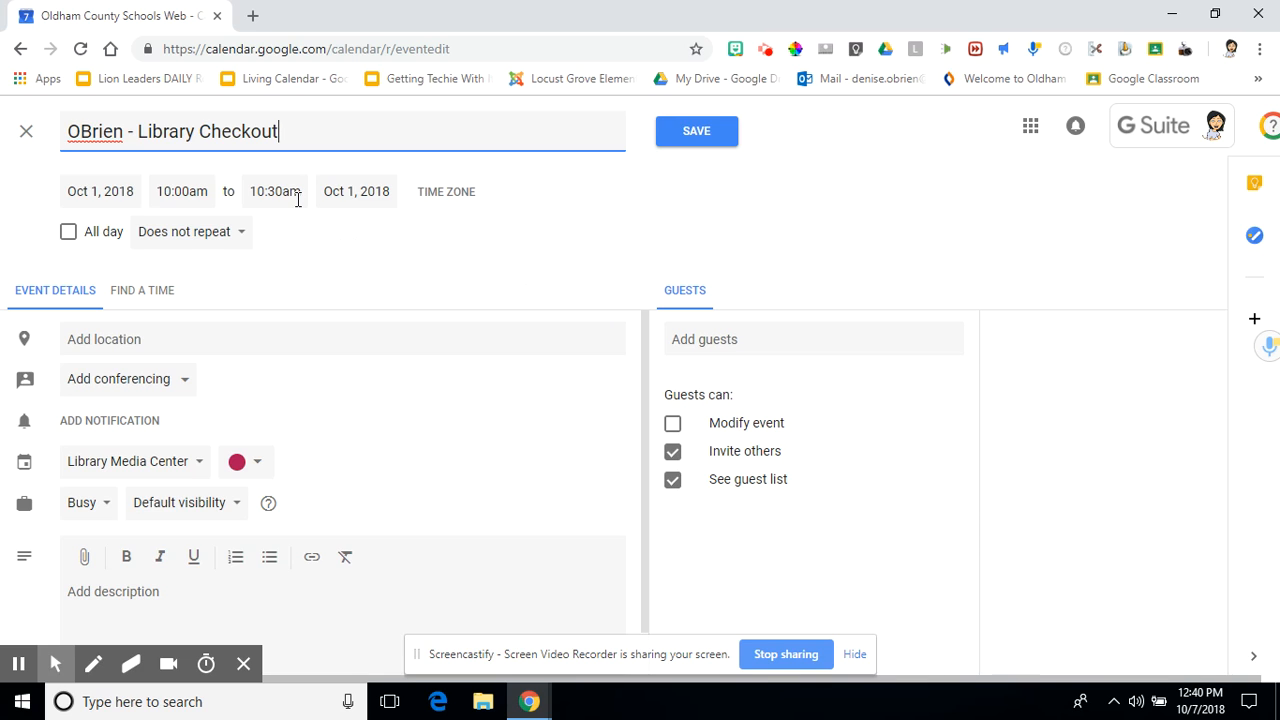
{"action": "left_click", "coordinate": [161, 241]}
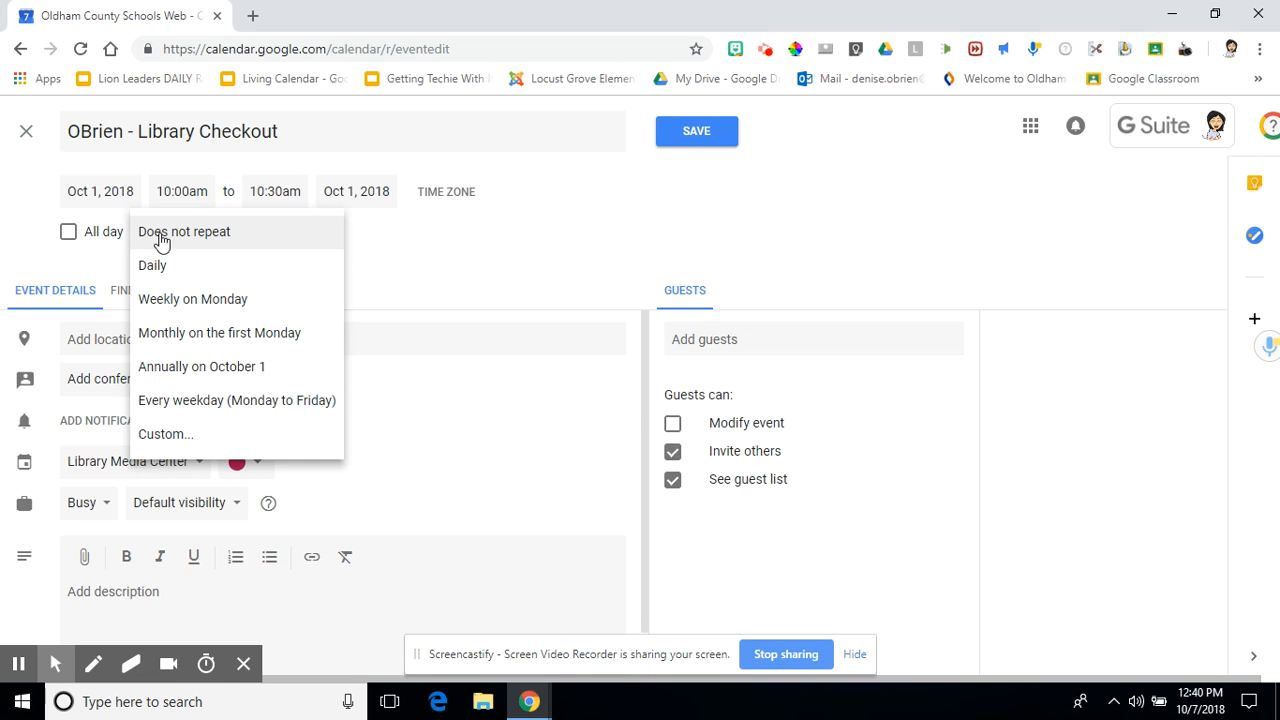
{"action": "left_click", "coordinate": [401, 268]}
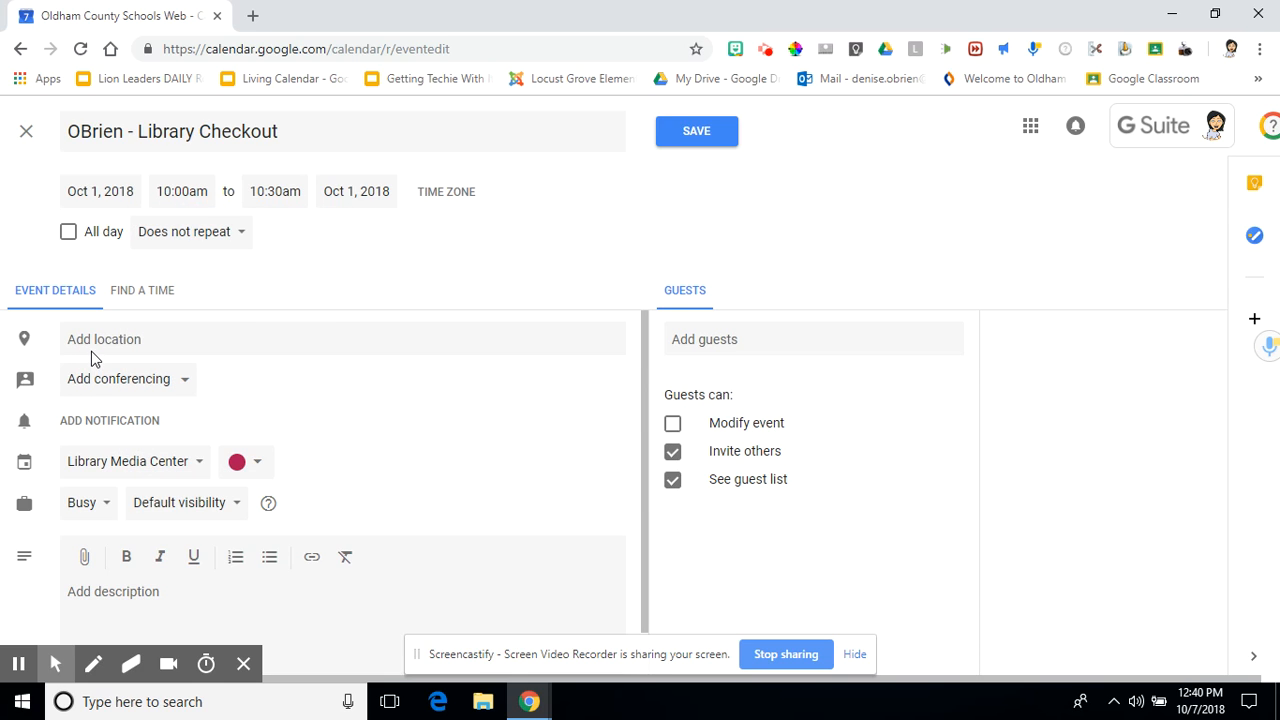
{"action": "left_click", "coordinate": [95, 425]}
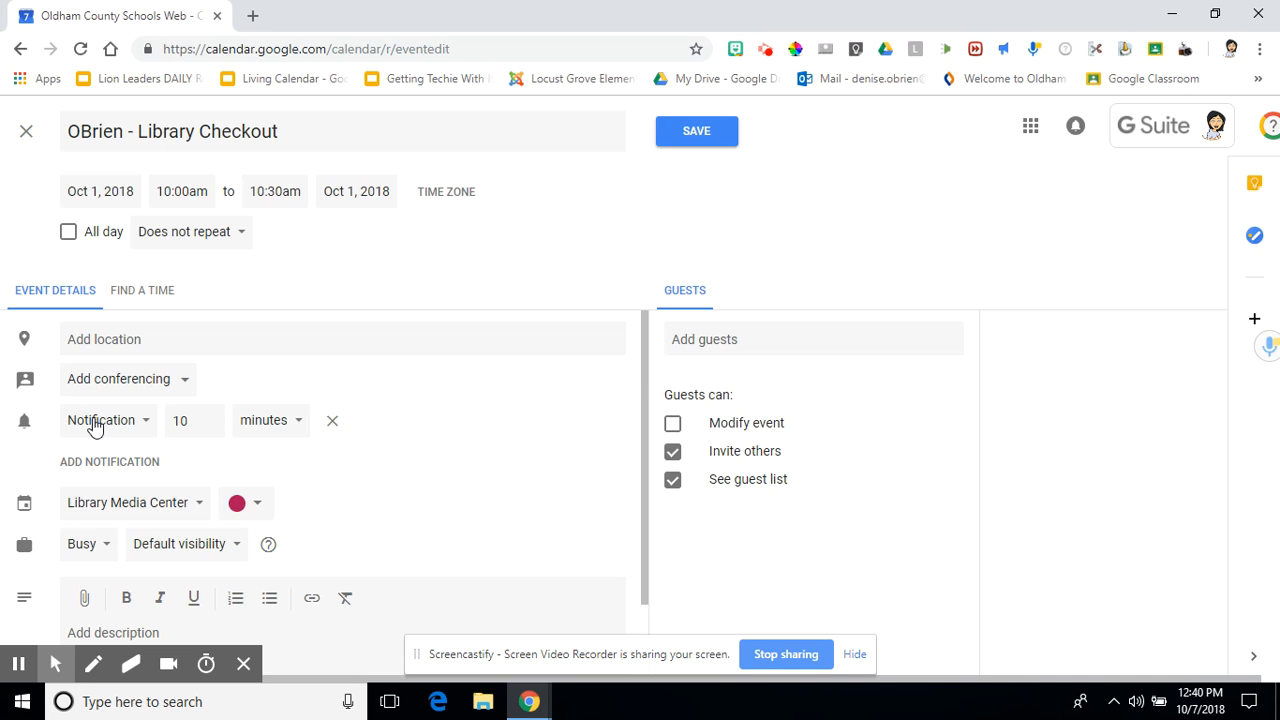
{"action": "left_click", "coordinate": [95, 422]}
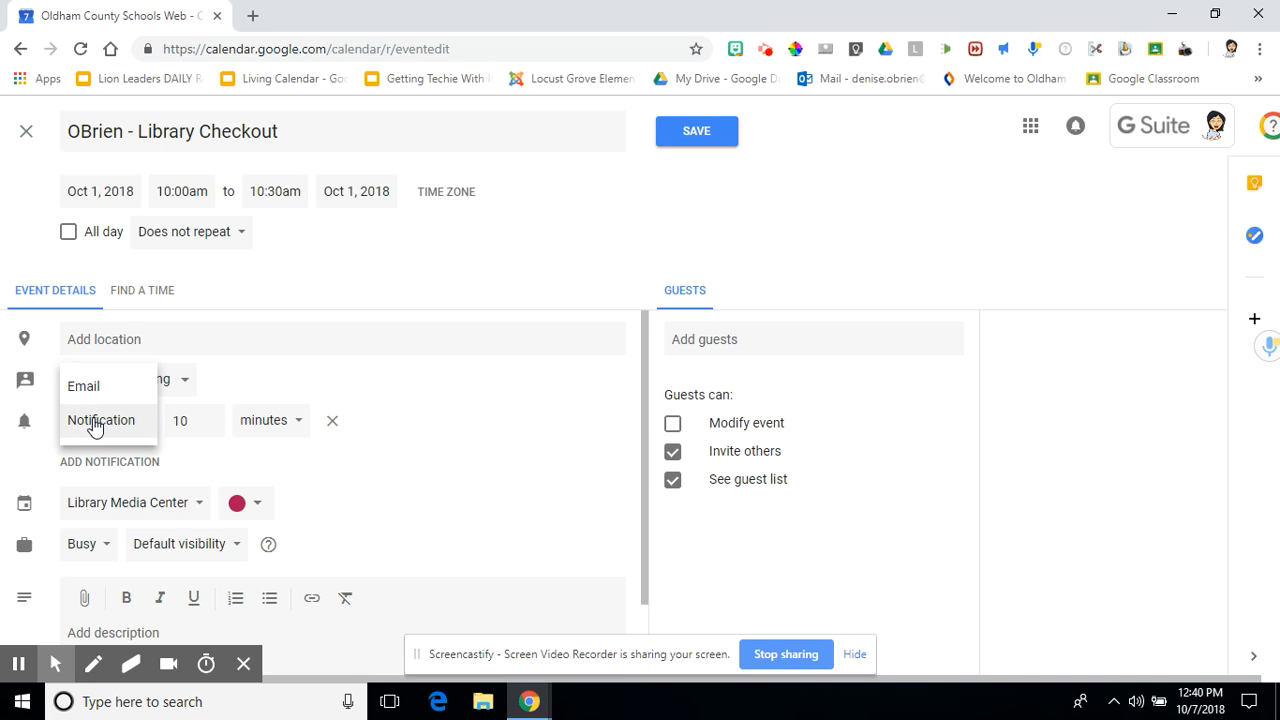
{"action": "left_click", "coordinate": [100, 388]}
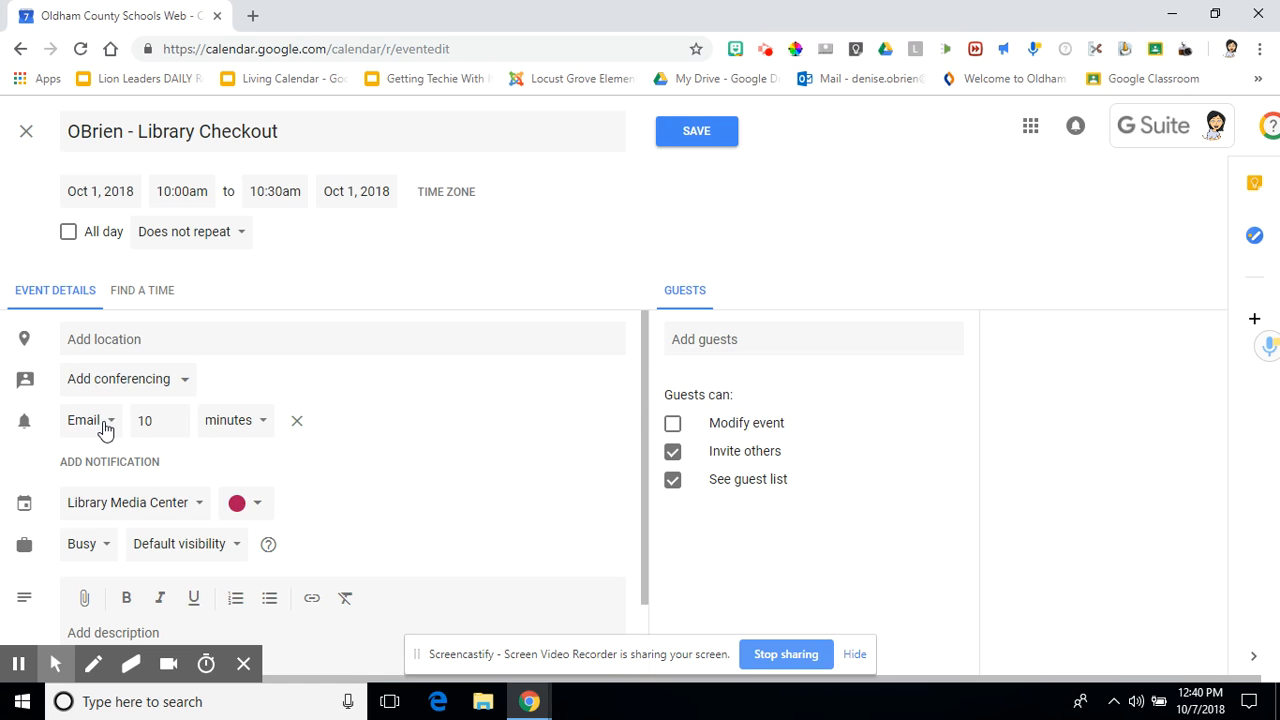
{"action": "left_click", "coordinate": [105, 428]}
{"action": "left_click", "coordinate": [105, 455]}
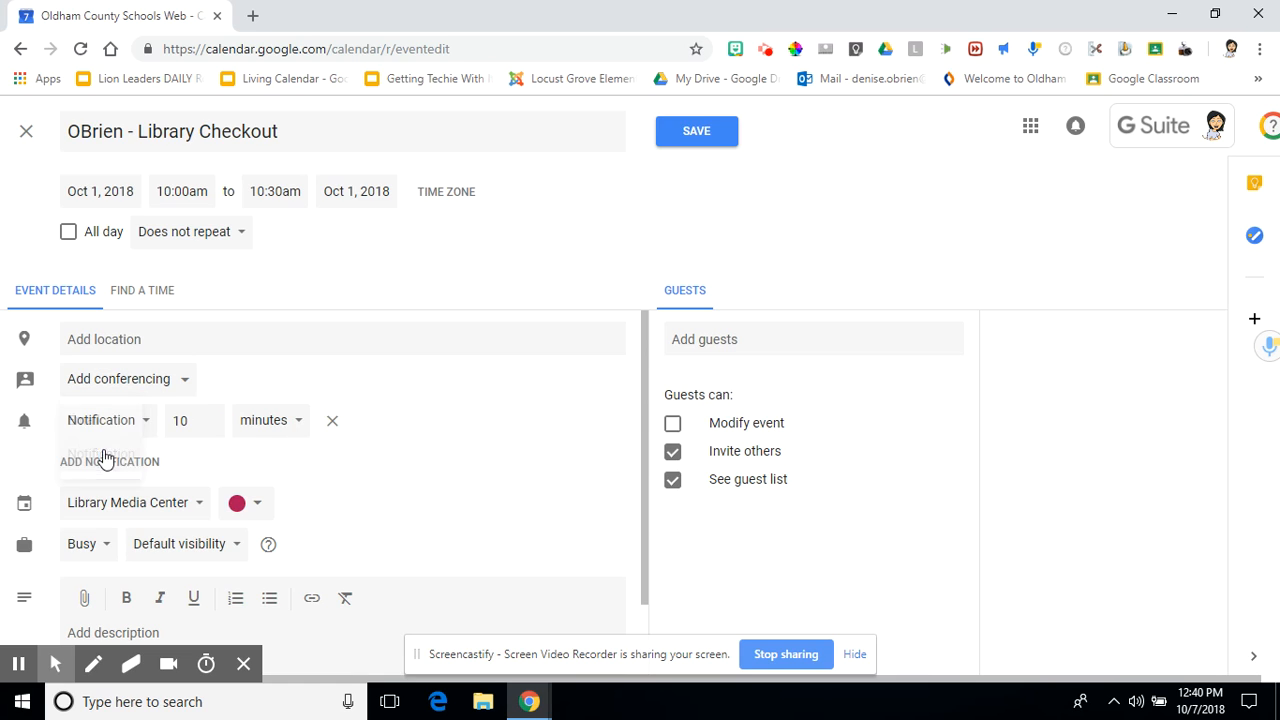
{"action": "left_click", "coordinate": [332, 421]}
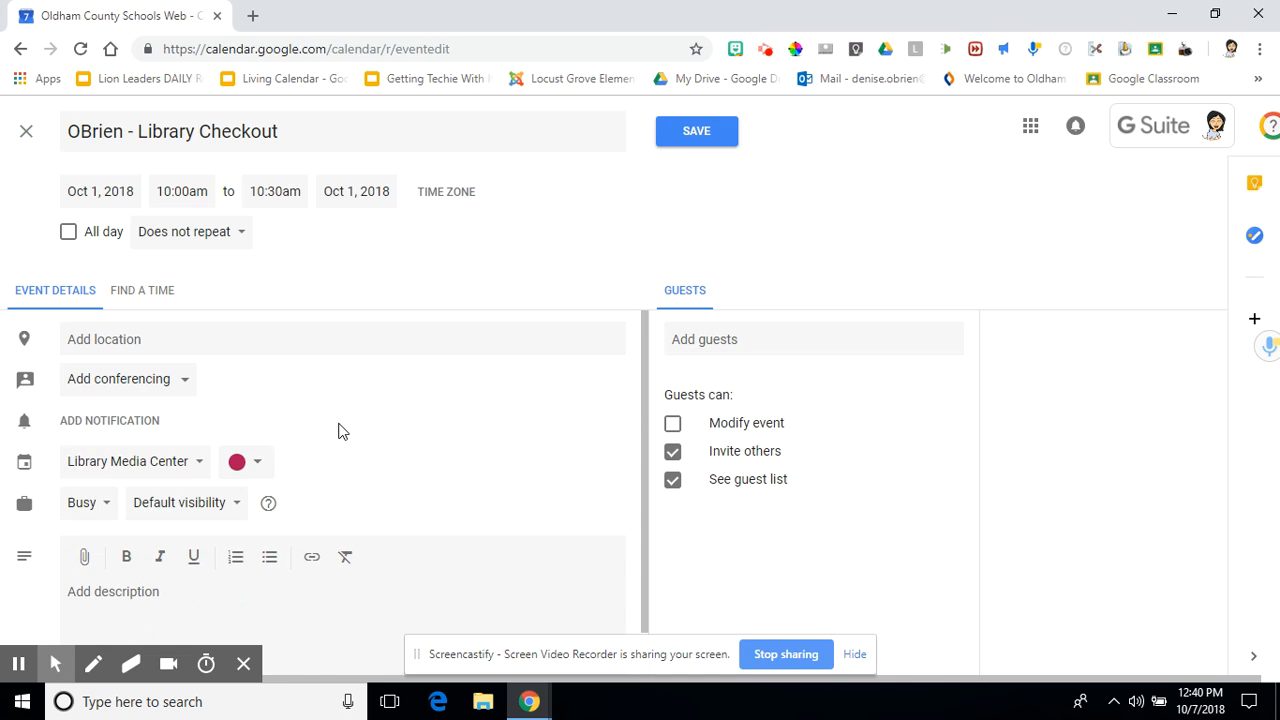
{"action": "left_click", "coordinate": [189, 463]}
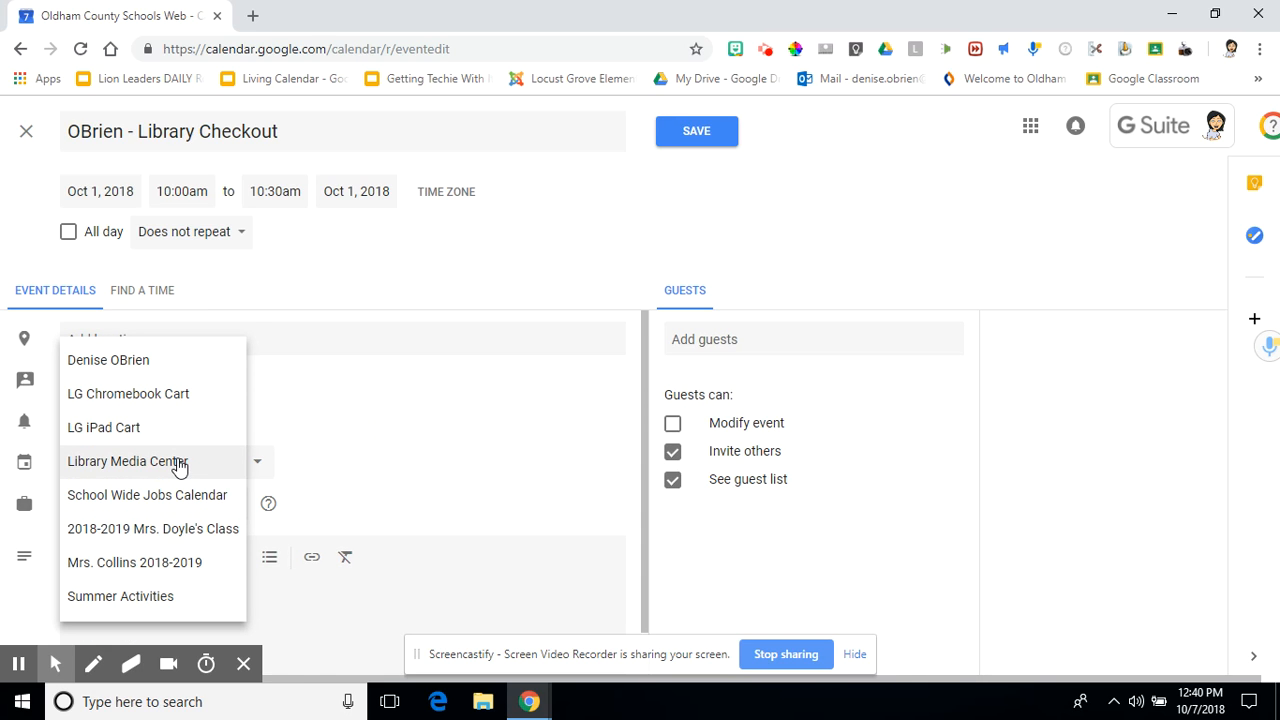
{"action": "left_click", "coordinate": [180, 464]}
{"action": "scroll", "coordinate": [360, 410], "scroll_direction": "down", "scroll_amount": 1}
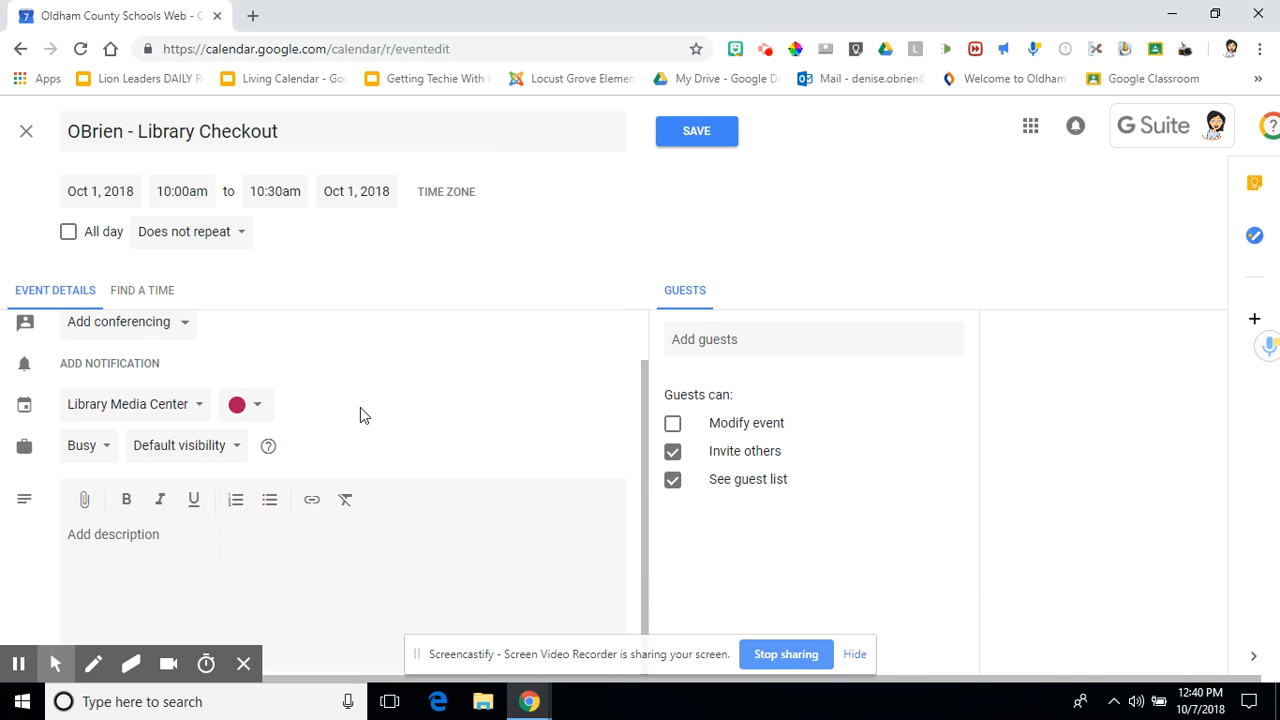
{"action": "left_click", "coordinate": [260, 405]}
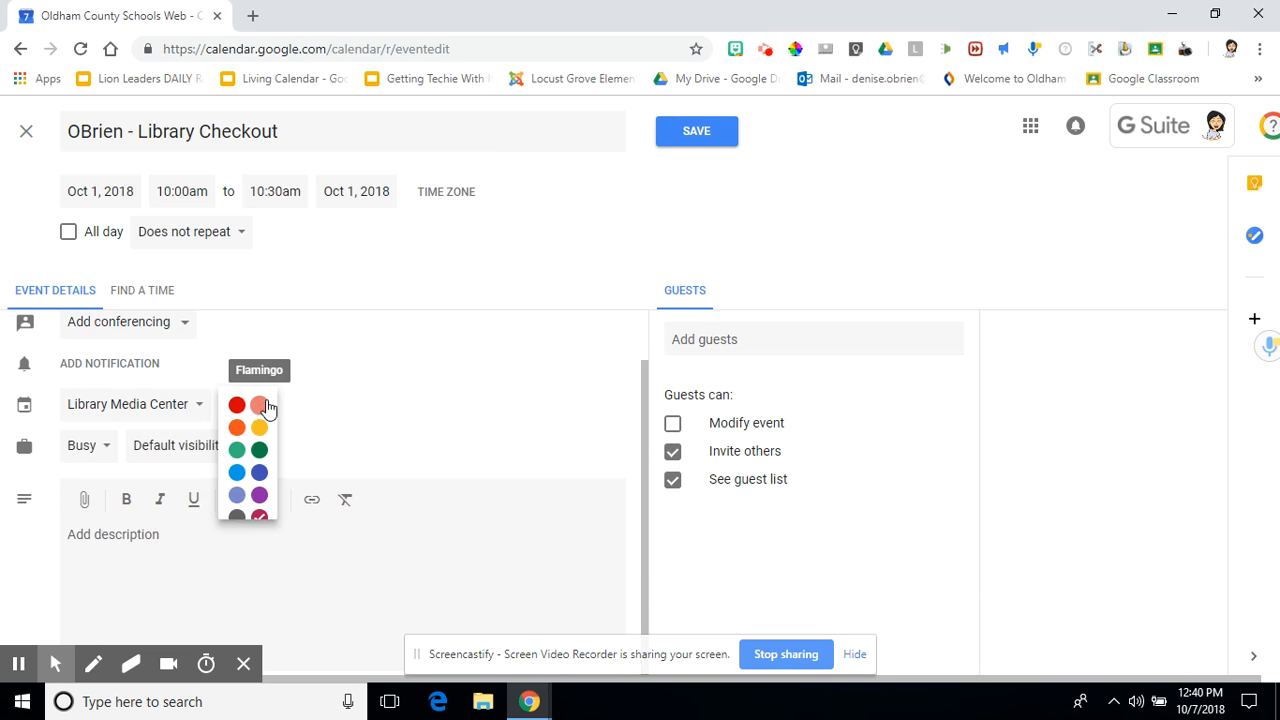
{"action": "left_click", "coordinate": [331, 398]}
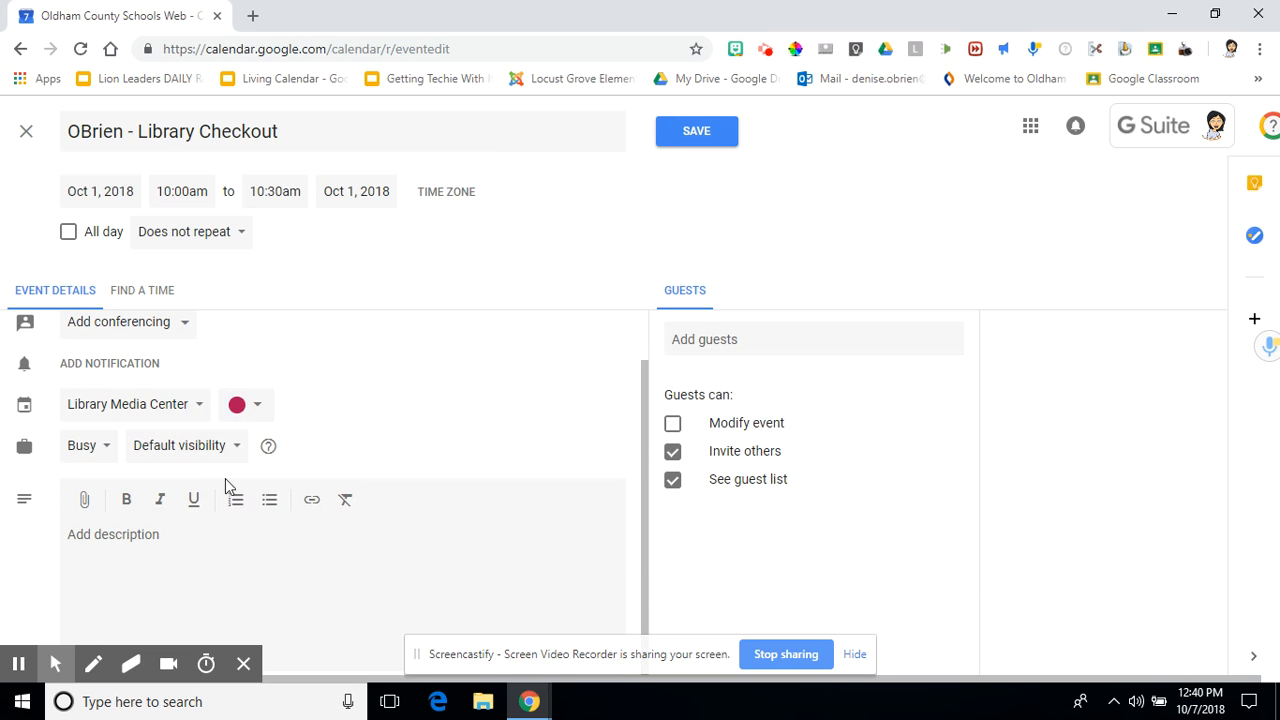
{"action": "left_click", "coordinate": [152, 533]}
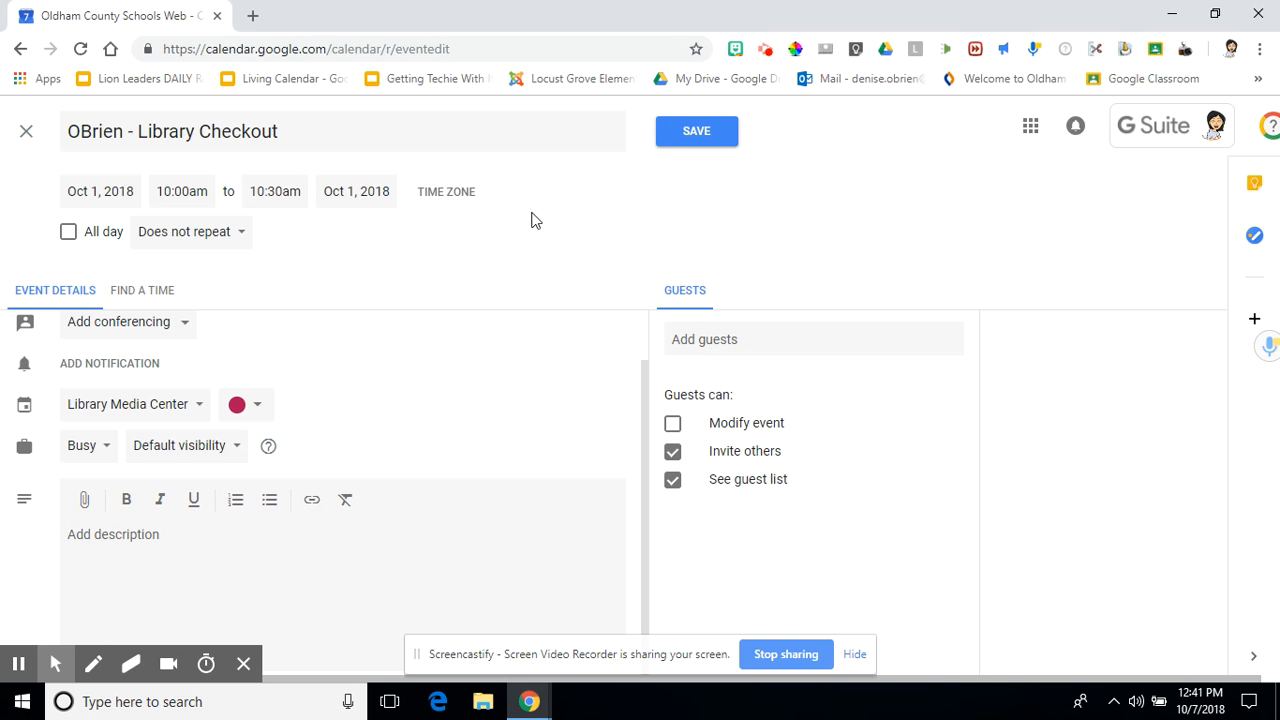
- Save the event, then switch Library Media Center off so the Oct 1–5 week appears empty
{"action": "left_click", "coordinate": [679, 140]}
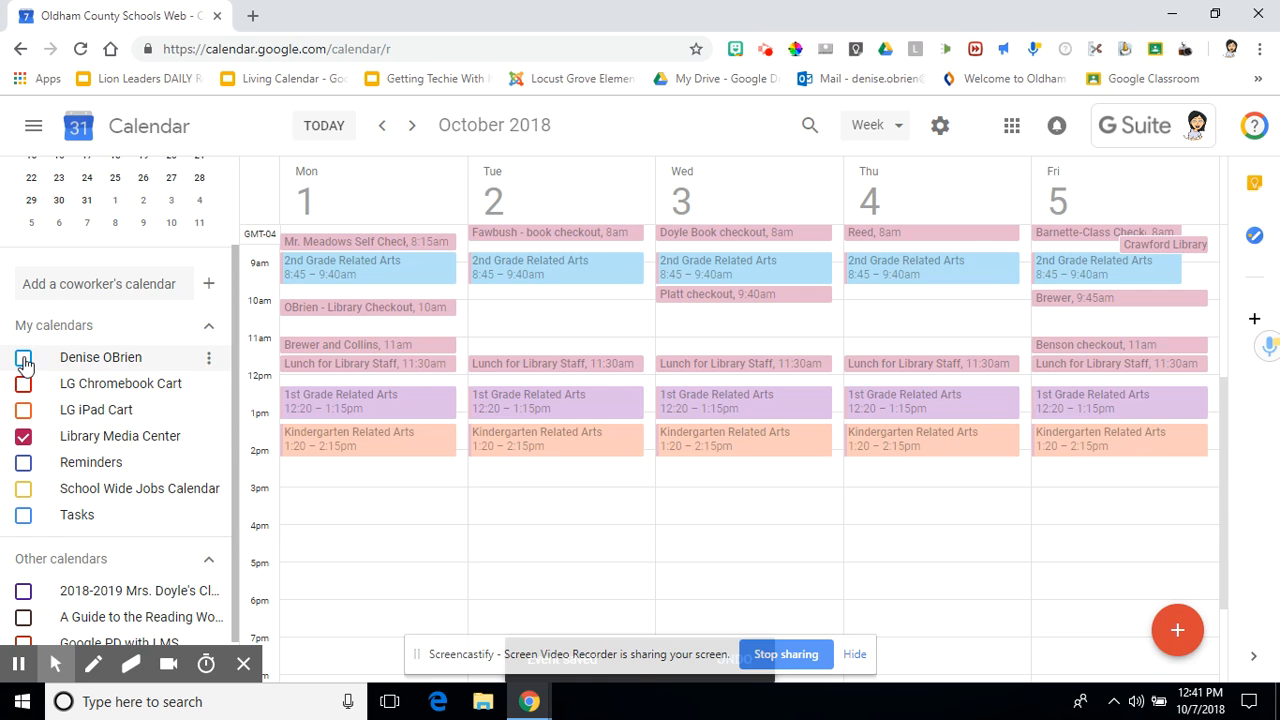
{"action": "left_click", "coordinate": [23, 438]}
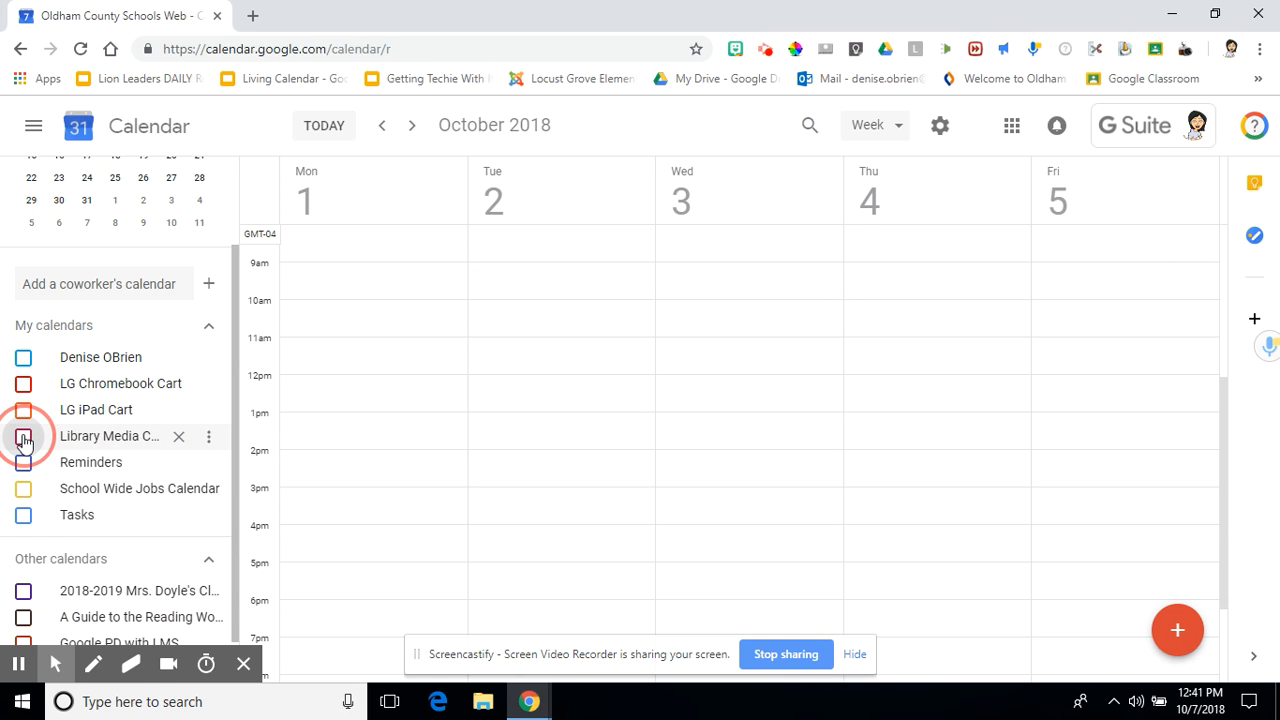
{"action": "left_click", "coordinate": [24, 440]}
{"action": "left_click", "coordinate": [24, 440]}
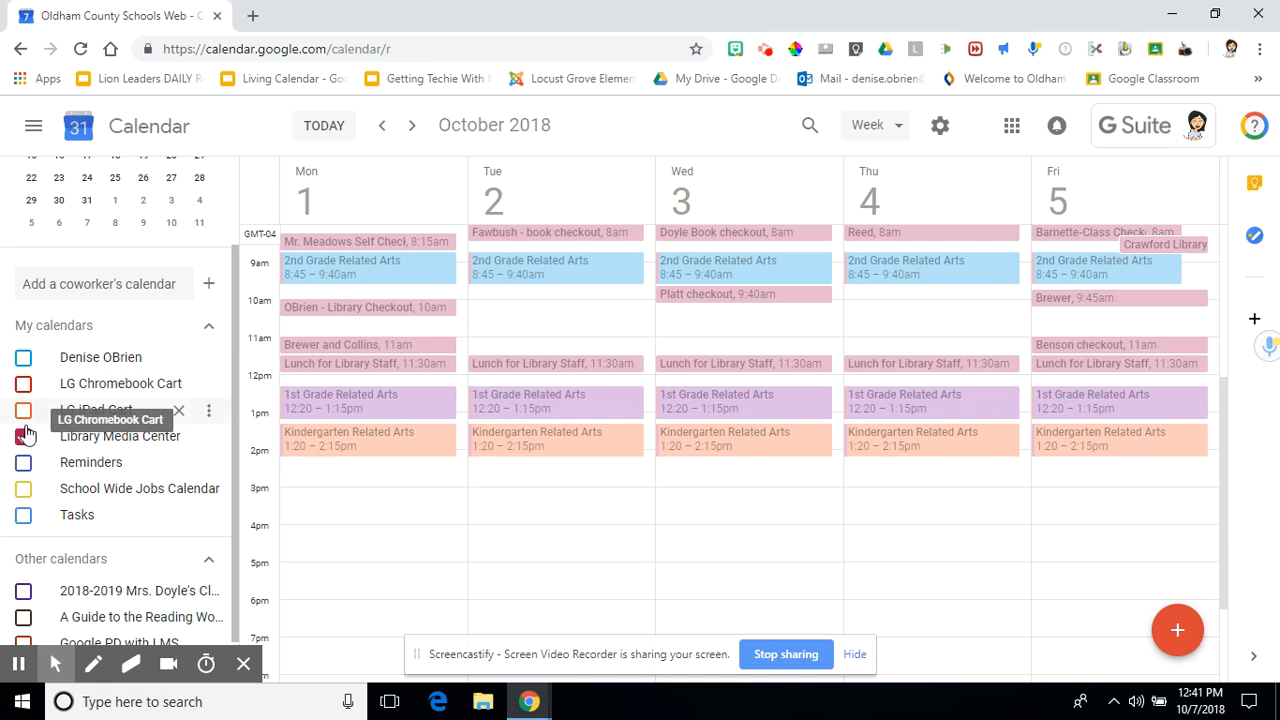
{"action": "left_click", "coordinate": [23, 438]}
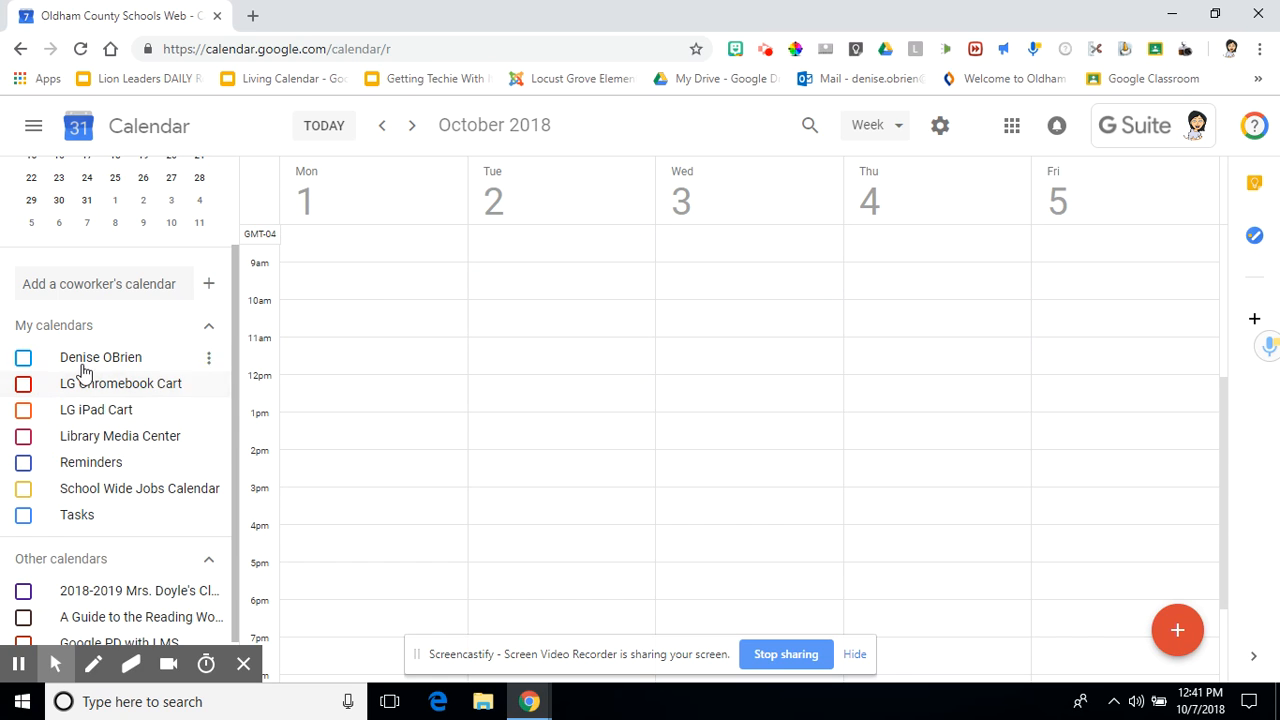